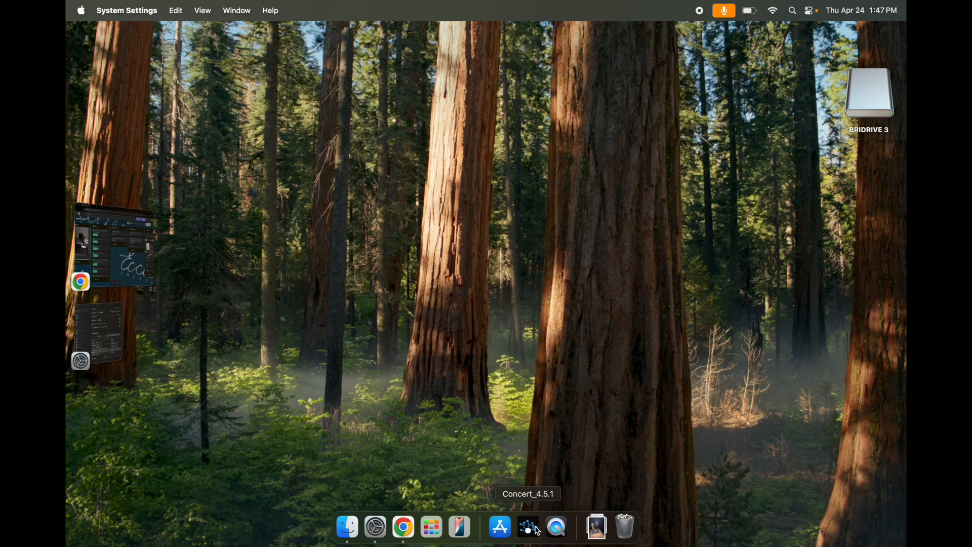
# Step: Search the computer for "concer" and launch Concert_4.5.1 from the results
pyautogui.click(793, 10)
pyautogui.write('con')
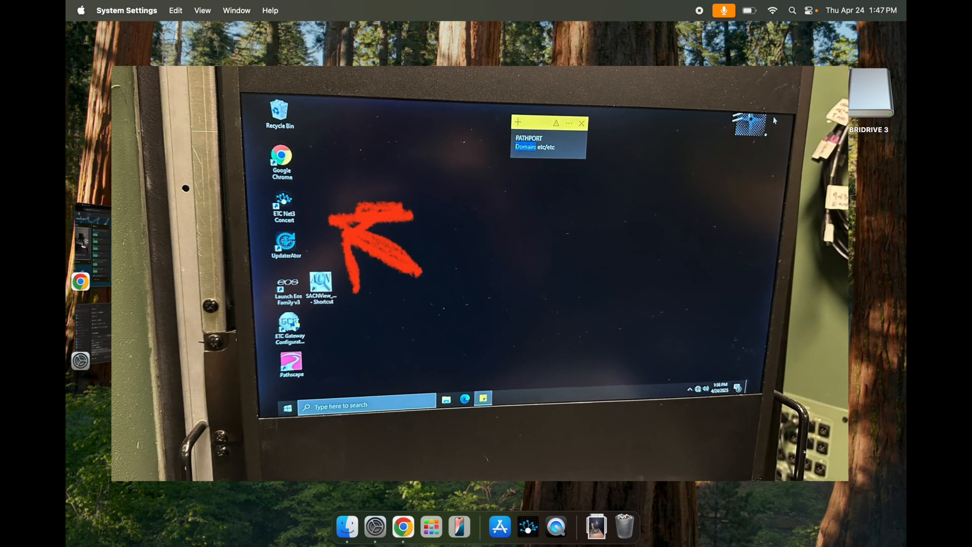
pyautogui.write('cer')
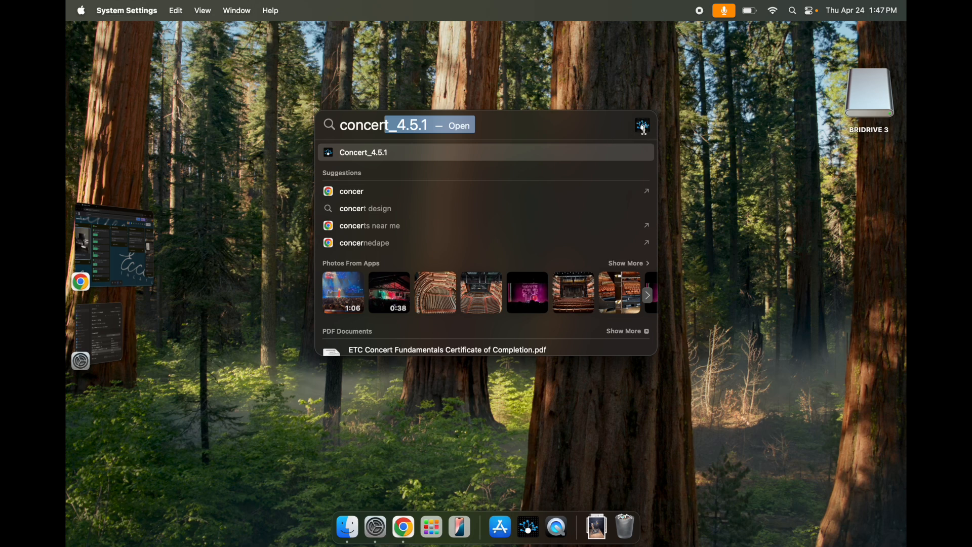
pyautogui.click(393, 155)
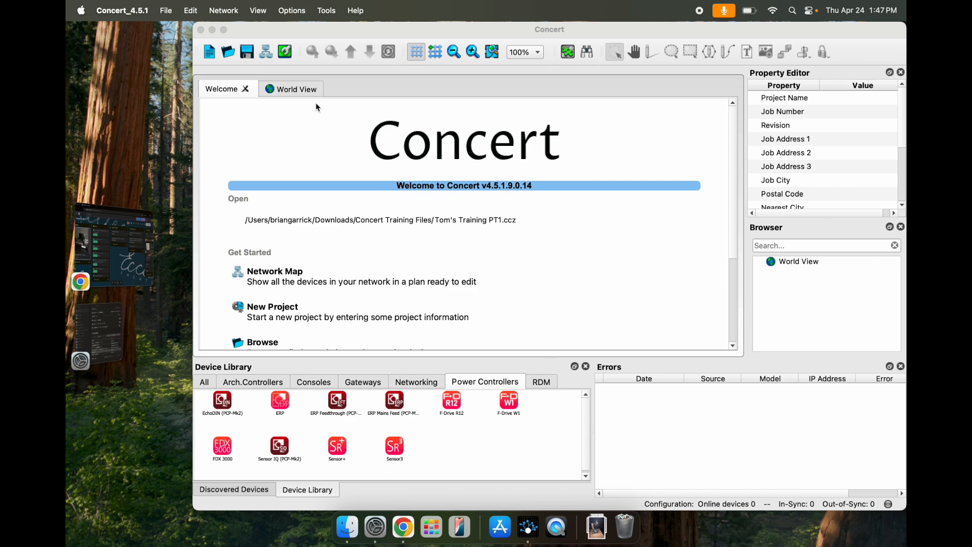
# Step: Look through the project start options on the Welcome page
pyautogui.scroll(-2, 415, 289)
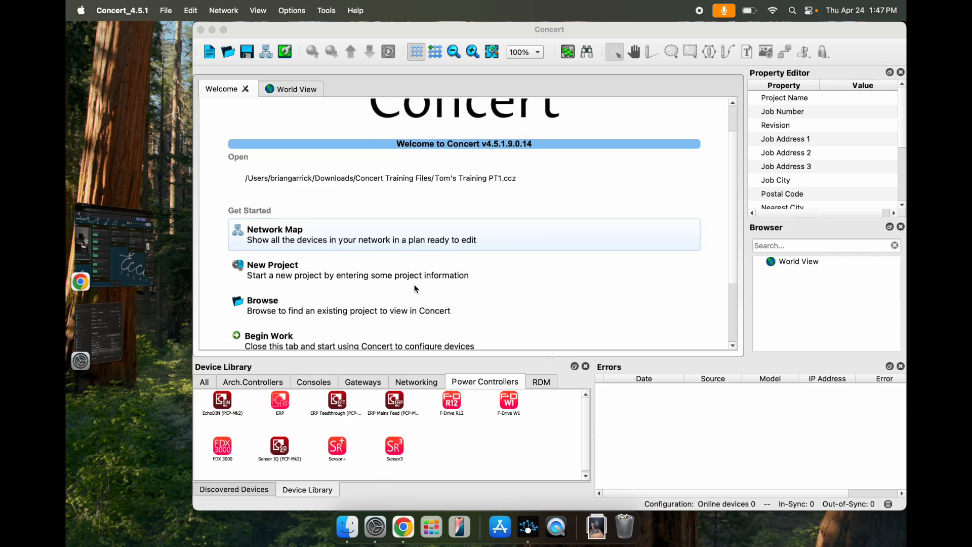
pyautogui.scroll(-2, 415, 288)
pyautogui.scroll(4, 362, 239)
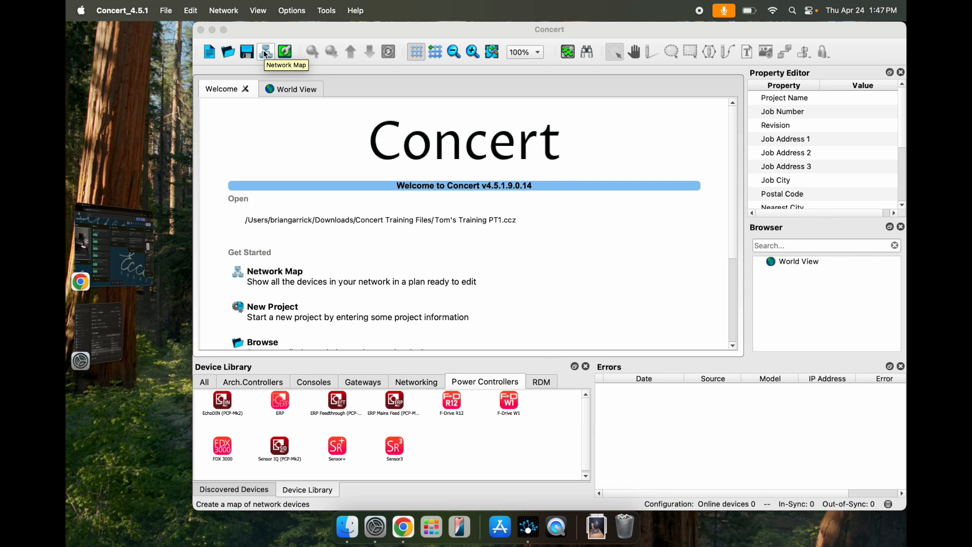
pyautogui.click(305, 35)
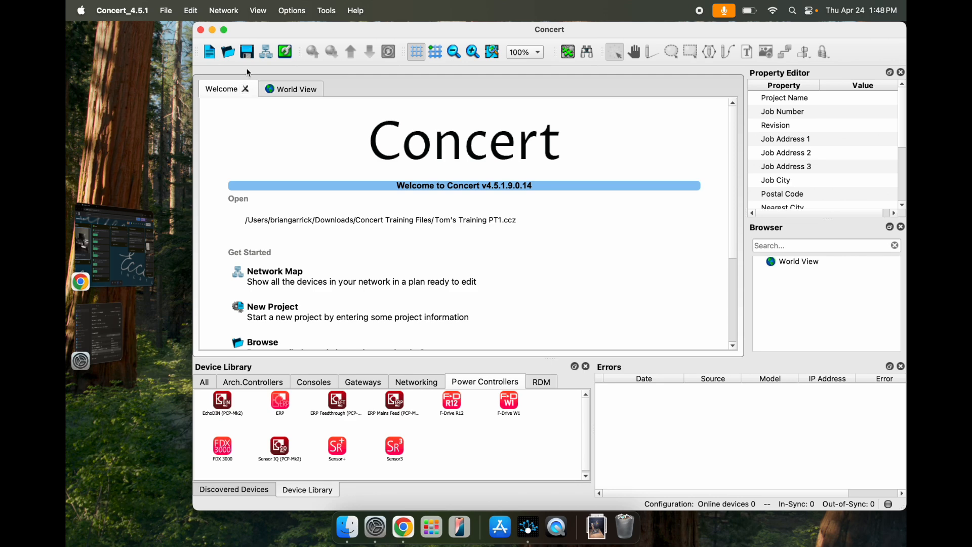
# Step: Open the .ccz project file dated 3.31.25 from the Eccles Shows folder on the BRIDRIVE 3 drive
pyautogui.click(232, 57)
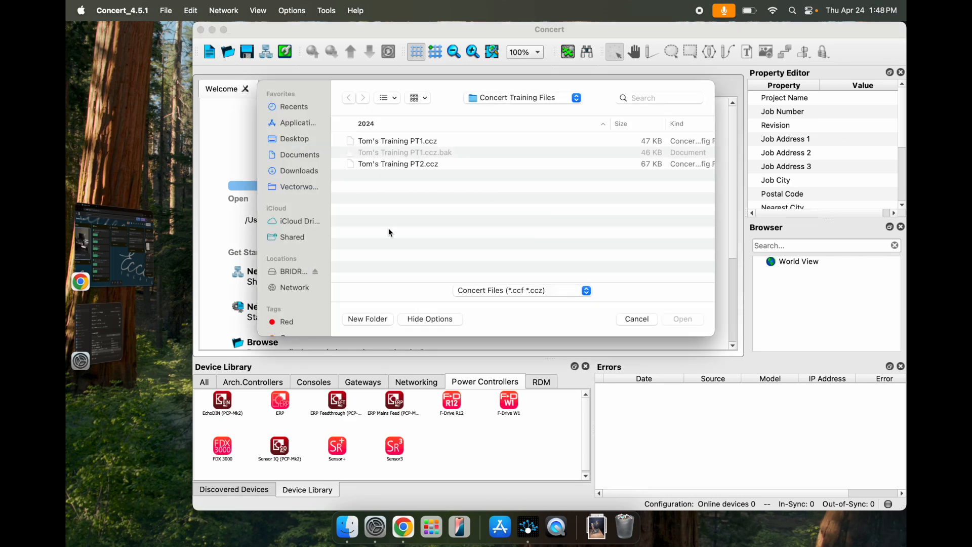
pyautogui.click(298, 273)
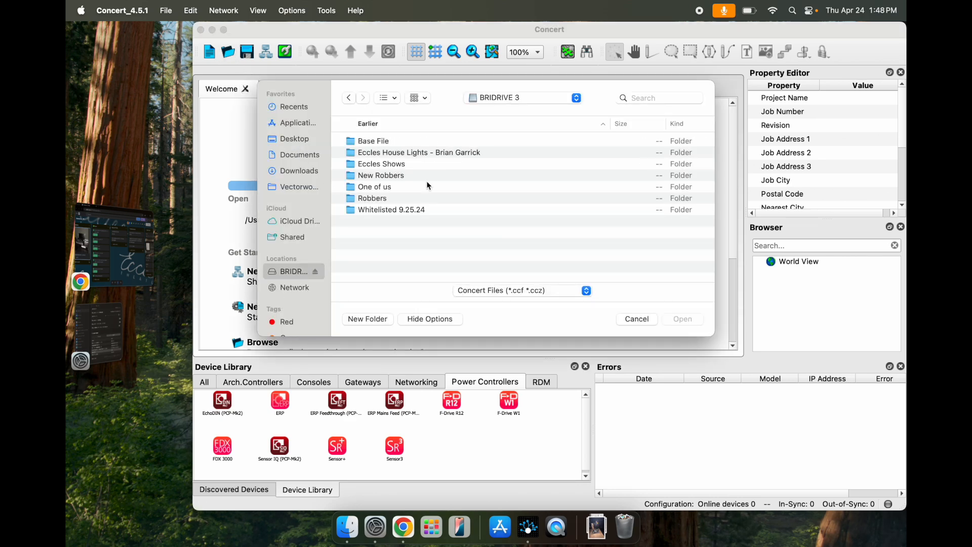
pyautogui.doubleClick(378, 165)
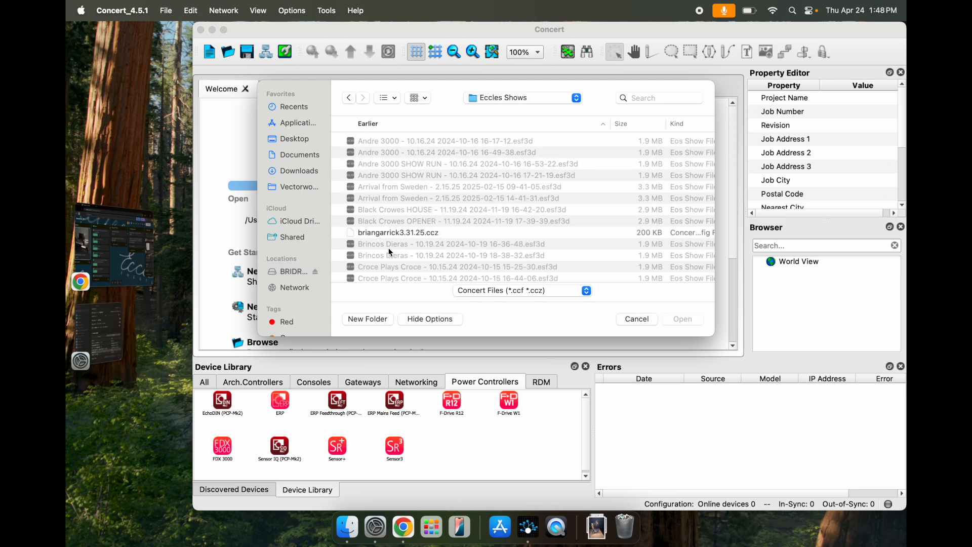
pyautogui.click(403, 236)
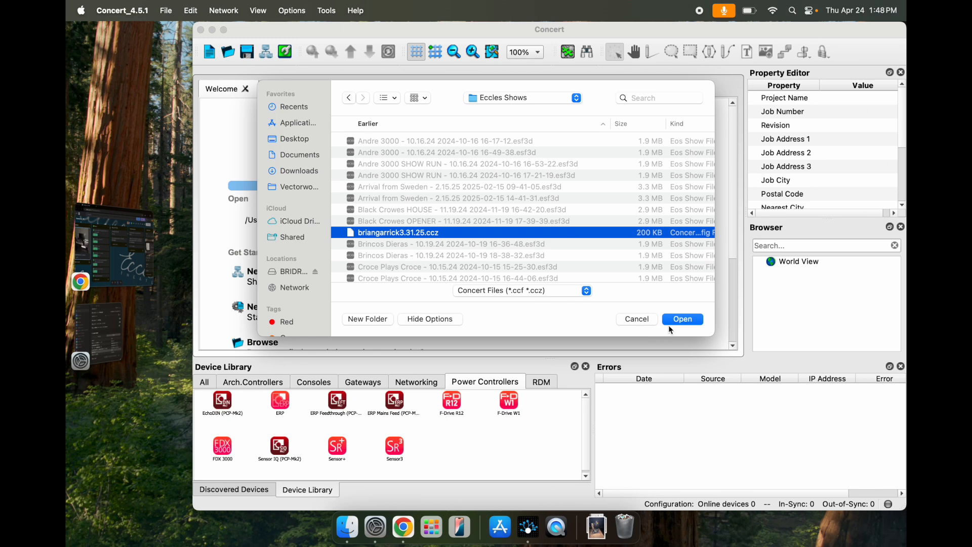
pyautogui.click(694, 322)
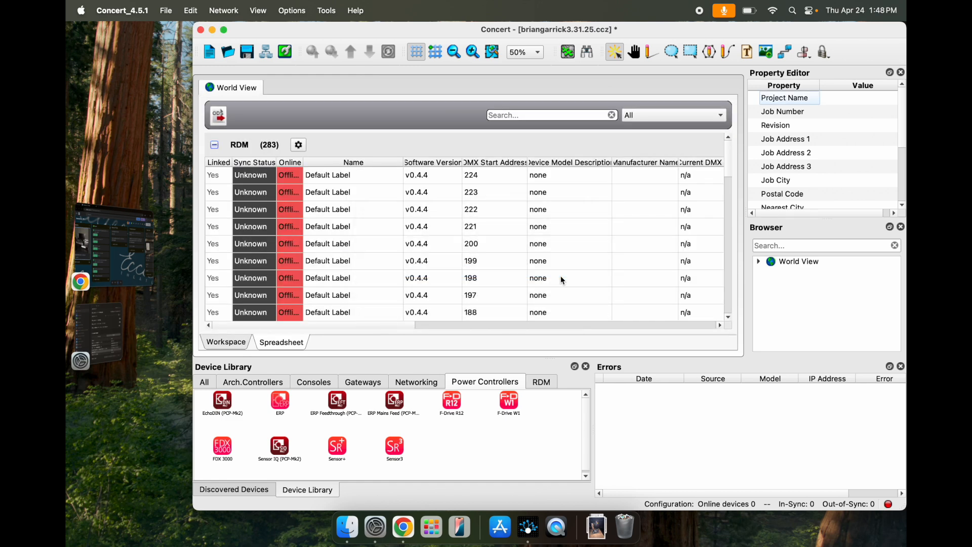
# Step: Show World View as the workspace diagram and reduce its zoom to 13% to survey the network layout
pyautogui.click(226, 342)
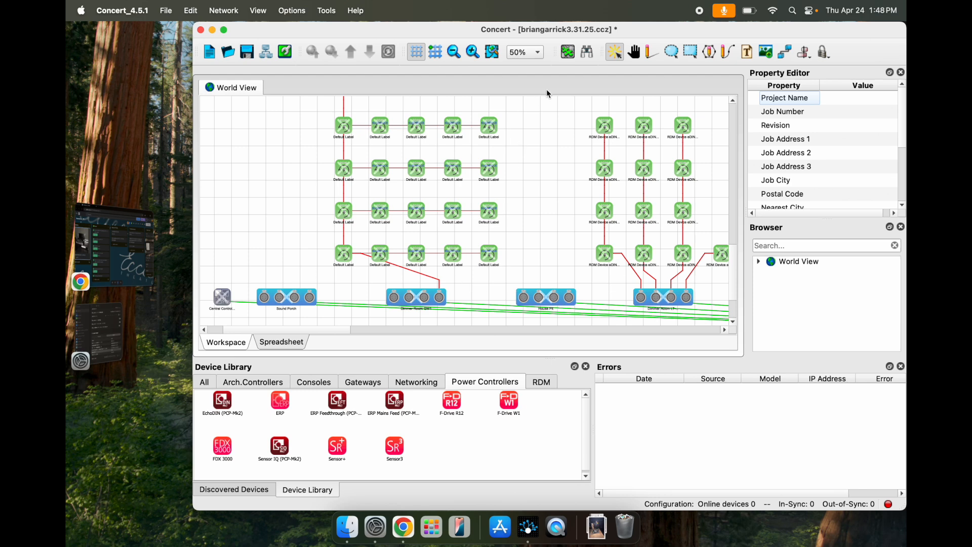
pyautogui.click(534, 52)
pyautogui.click(526, 39)
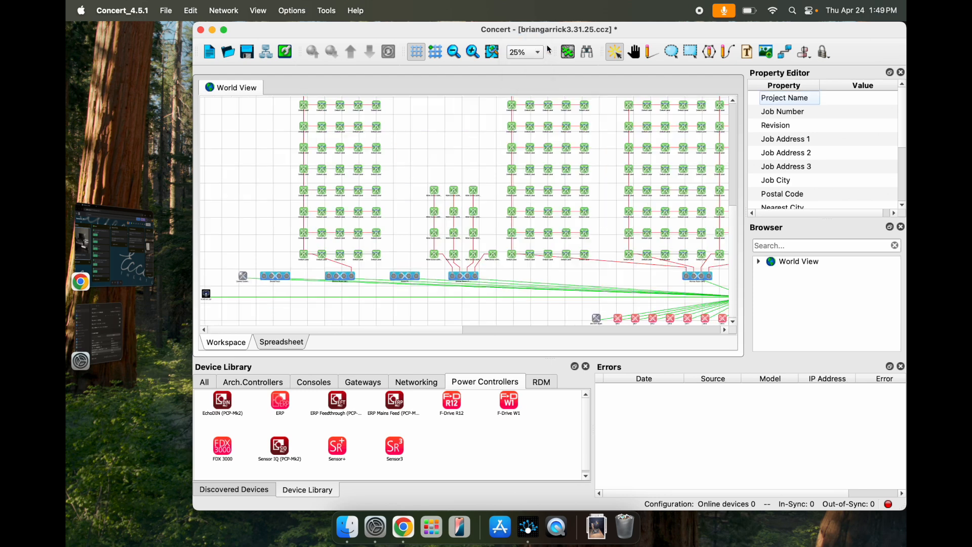
pyautogui.click(458, 53)
pyautogui.click(458, 53)
pyautogui.click(460, 56)
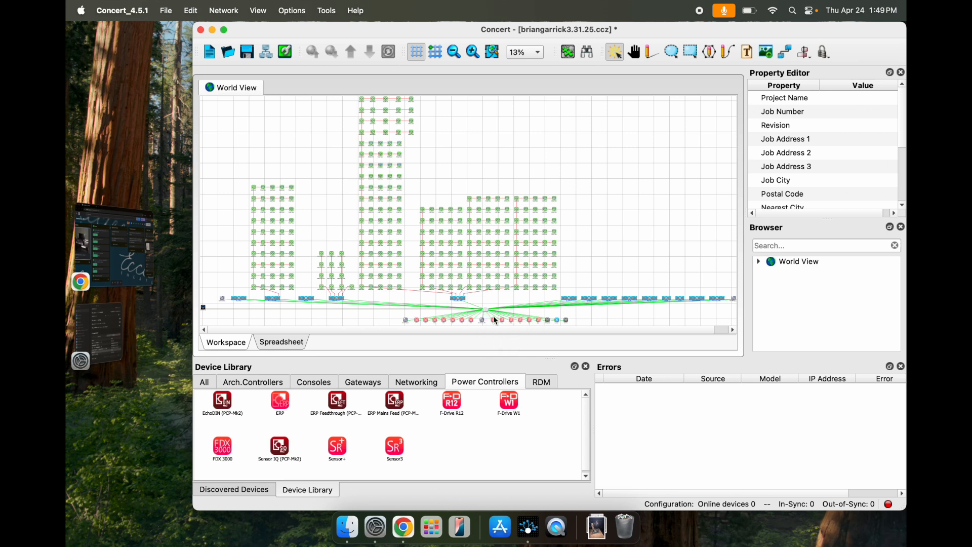
# Step: Examine the full device library, its architectural controllers, and the list of discovered devices
pyautogui.click(211, 385)
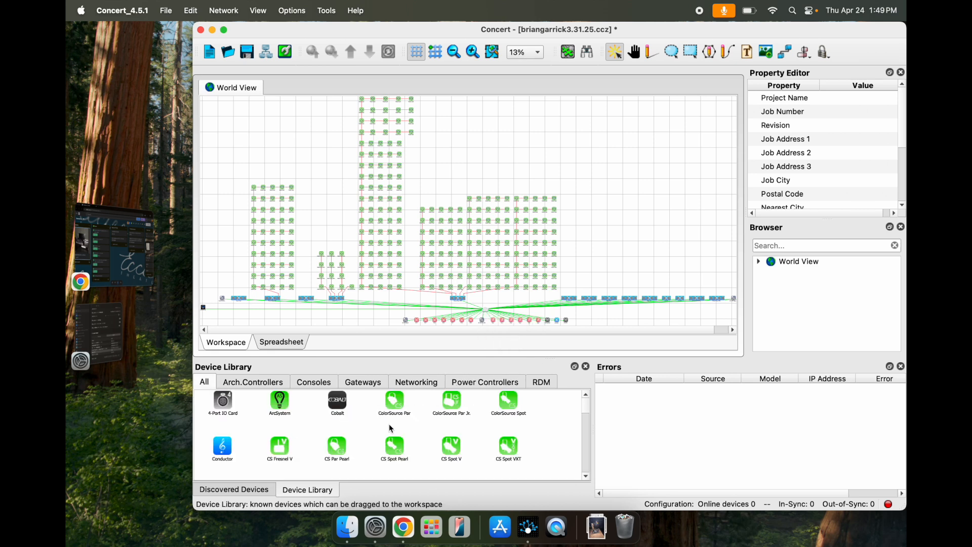
pyautogui.scroll(-10, 392, 428)
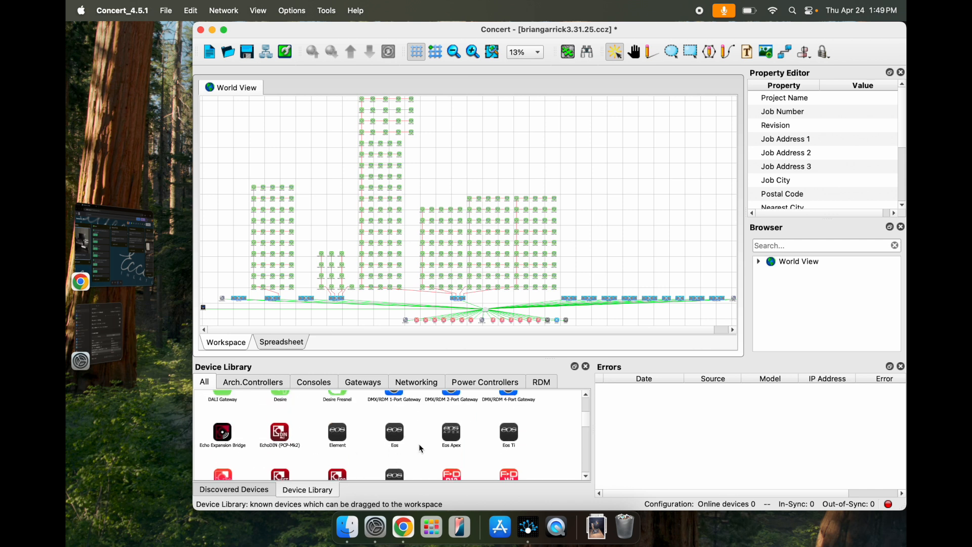
pyautogui.scroll(2, 450, 453)
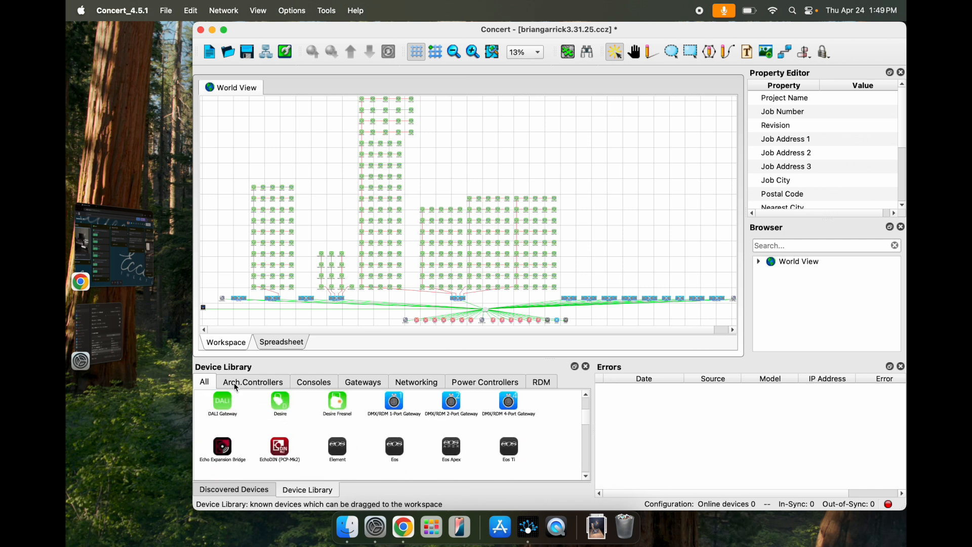
pyautogui.click(262, 382)
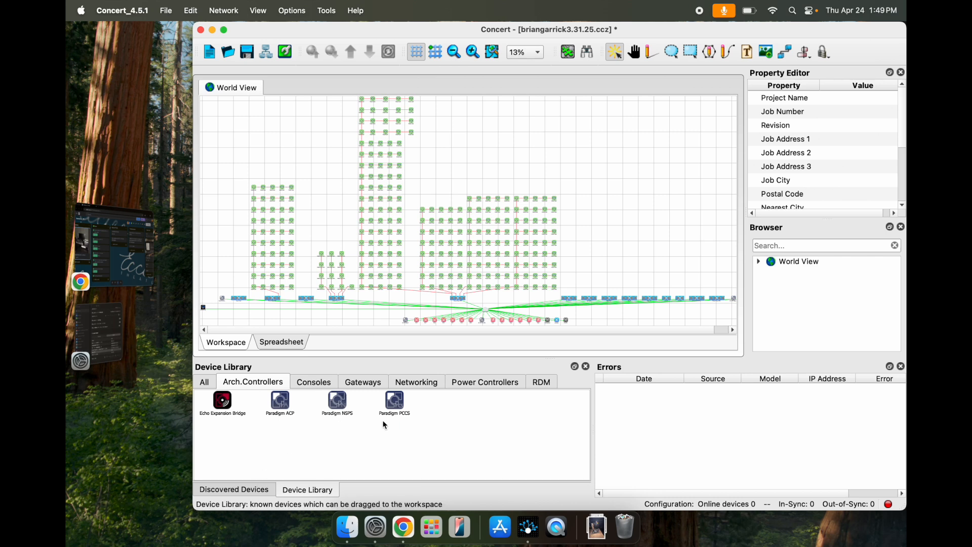
pyautogui.click(248, 490)
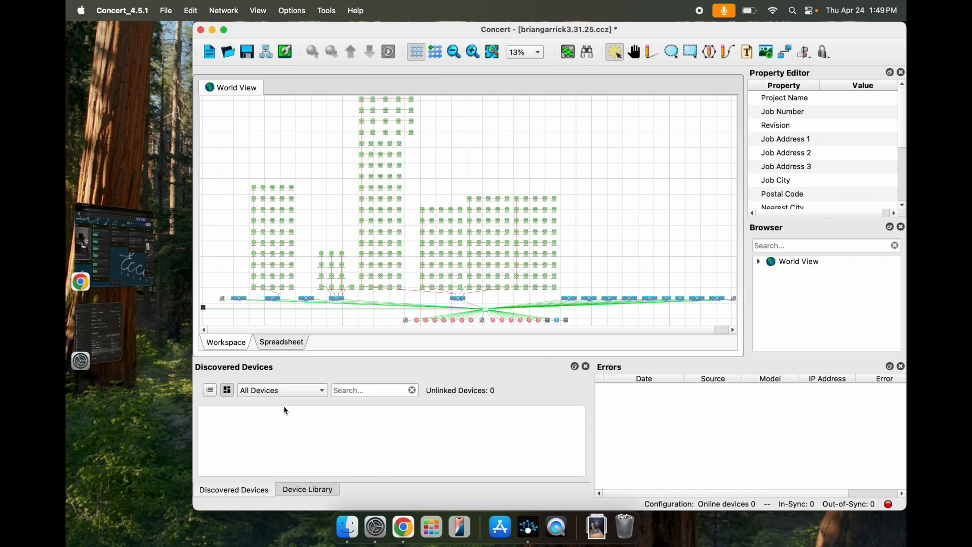
pyautogui.click(299, 492)
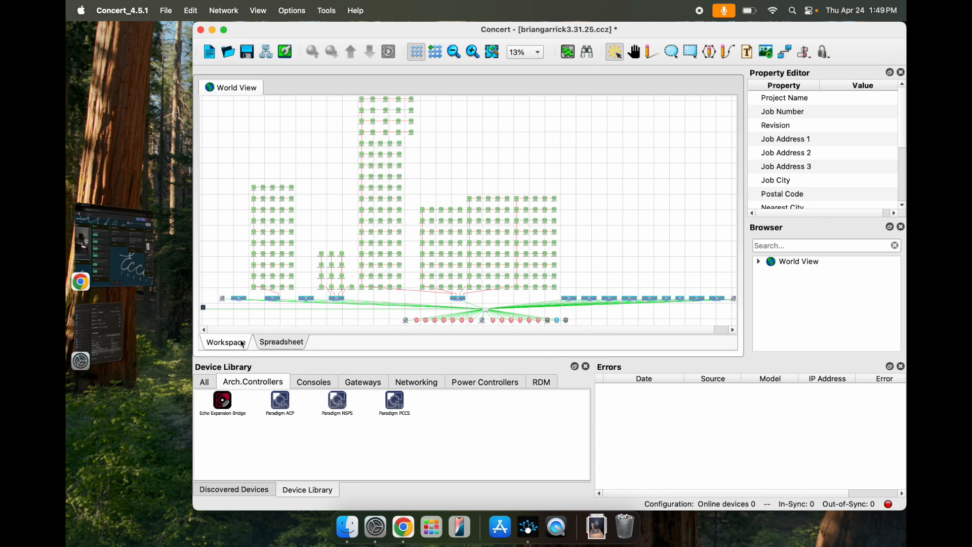
# Step: Show World View as a spreadsheet and collapse its RDM and Arch. Controllers groups
pyautogui.click(287, 347)
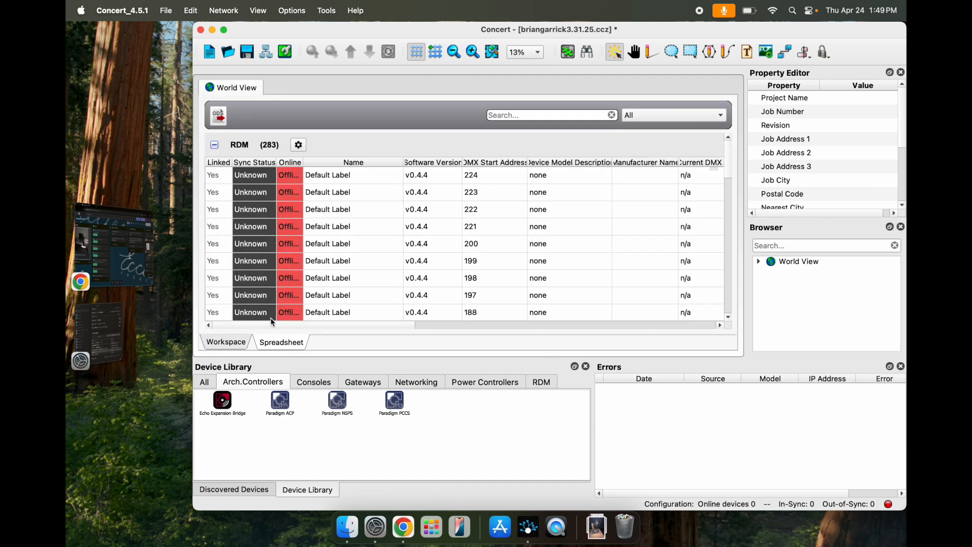
pyautogui.click(243, 344)
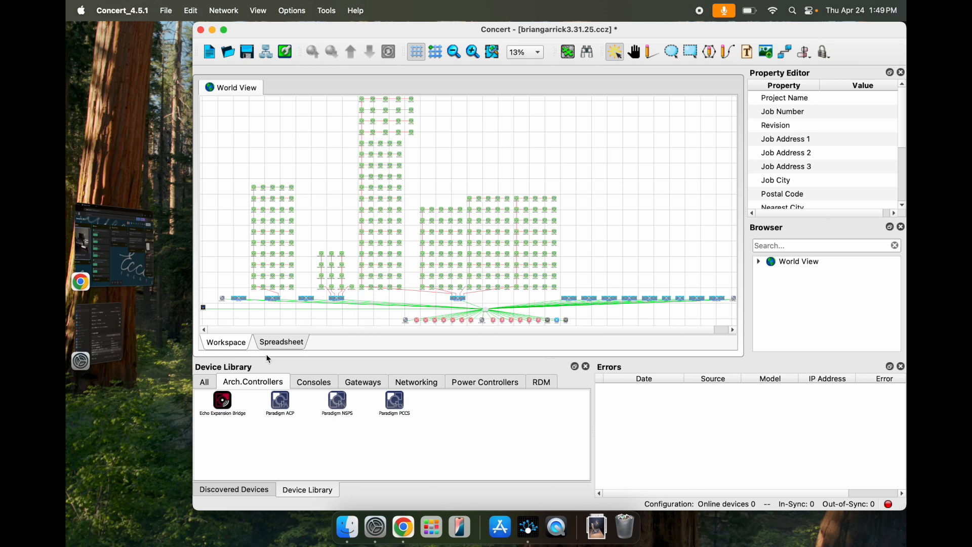
pyautogui.click(282, 342)
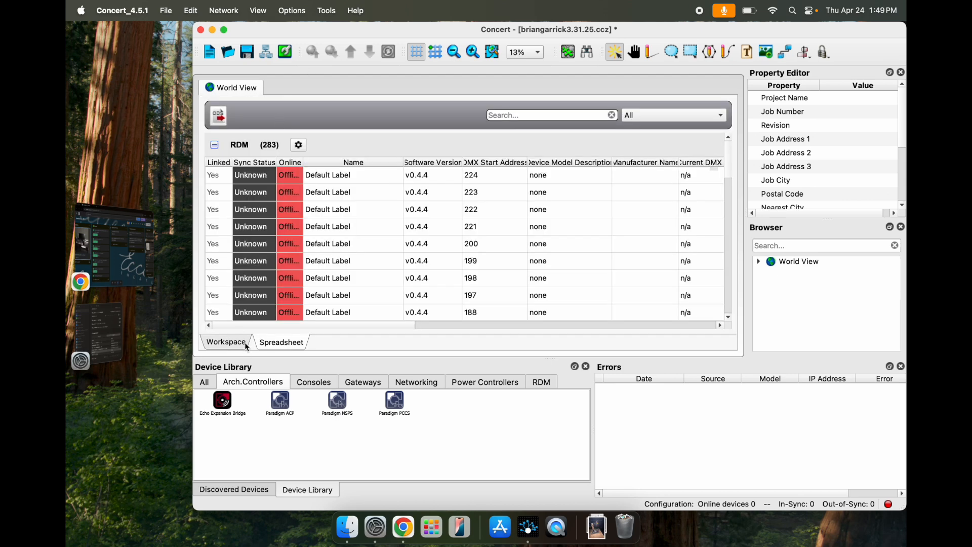
pyautogui.click(215, 146)
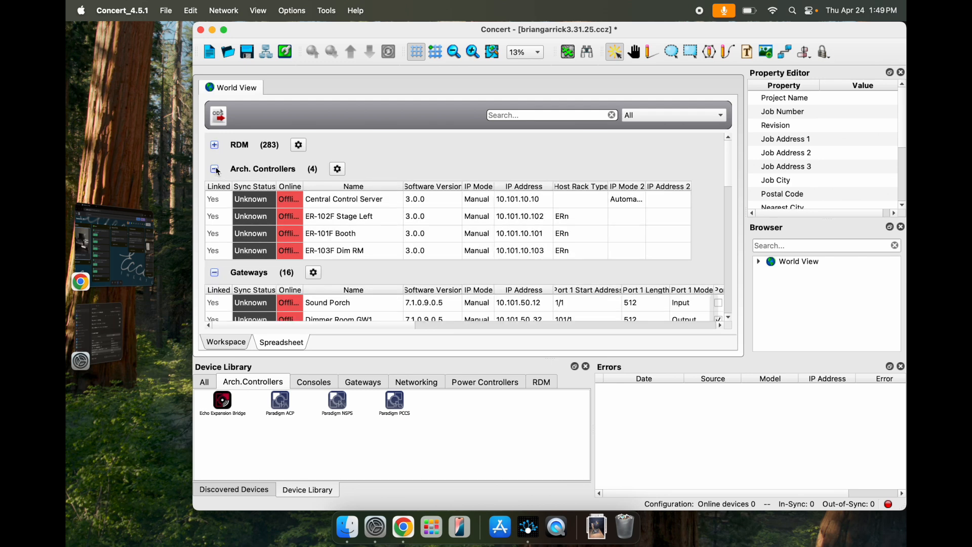
pyautogui.click(215, 169)
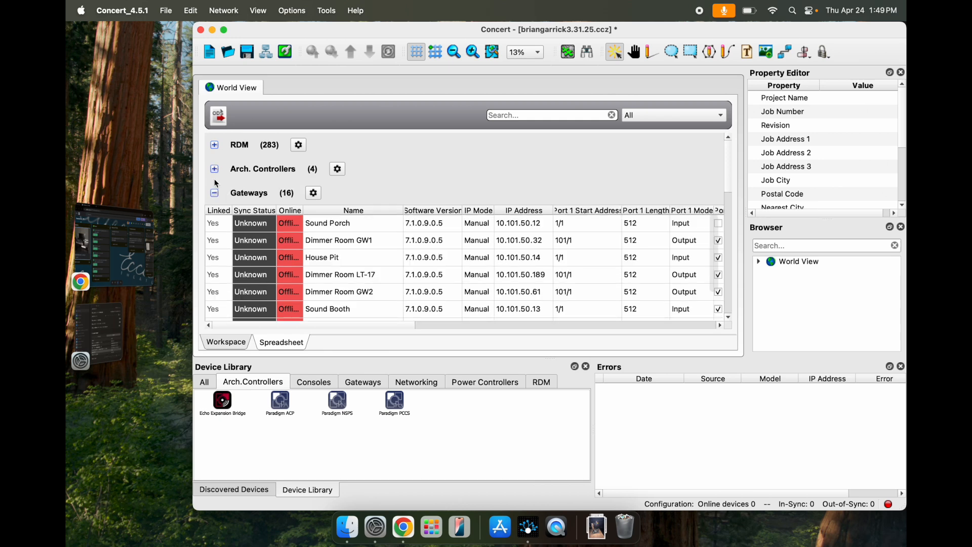
# Step: Select the 2-Port #1 gateway in the Gateways group and collapse its network settings properties
pyautogui.scroll(-2, 289, 207)
pyautogui.scroll(2, 289, 207)
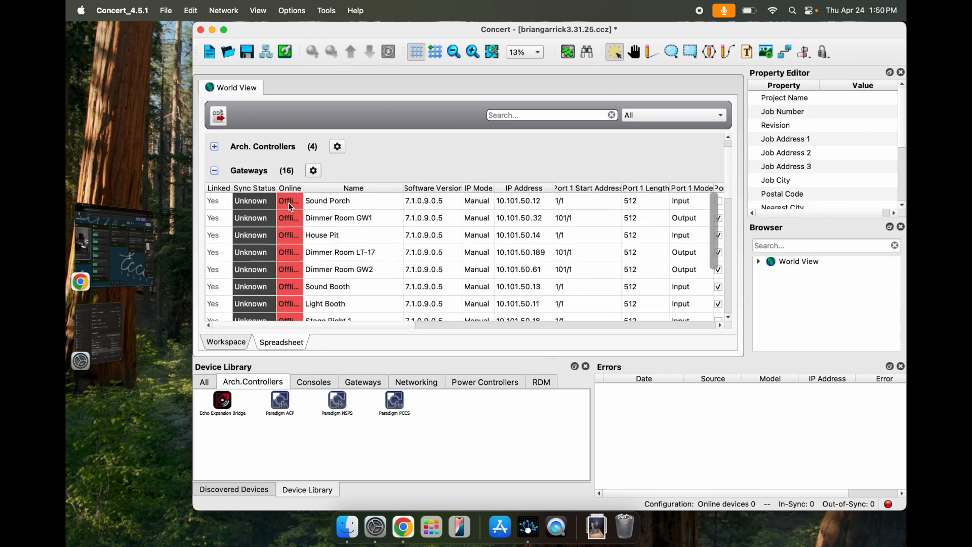
pyautogui.scroll(-5, 700, 188)
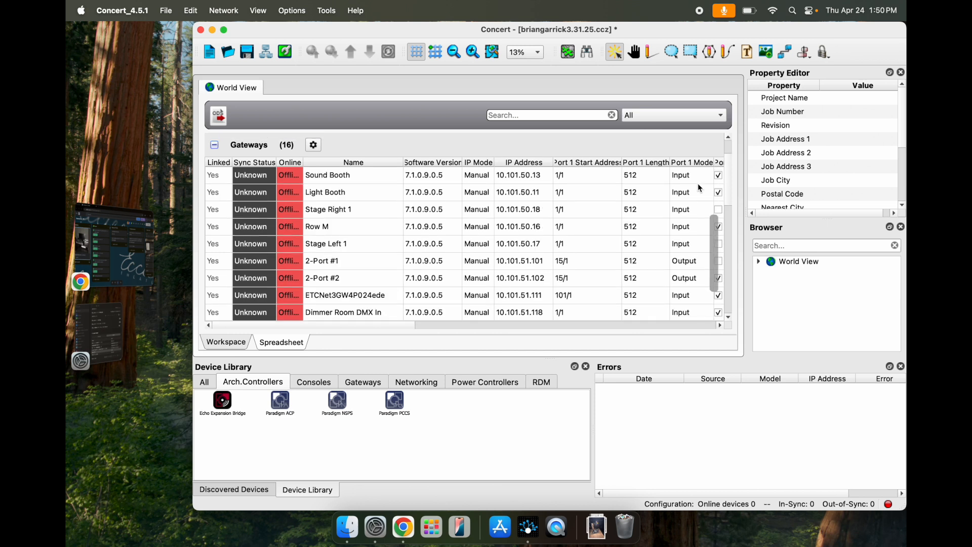
pyautogui.moveTo(715, 240)
pyautogui.mouseDown()
pyautogui.moveTo(717, 182)
pyautogui.moveTo(715, 257)
pyautogui.mouseUp()
pyautogui.click(371, 244)
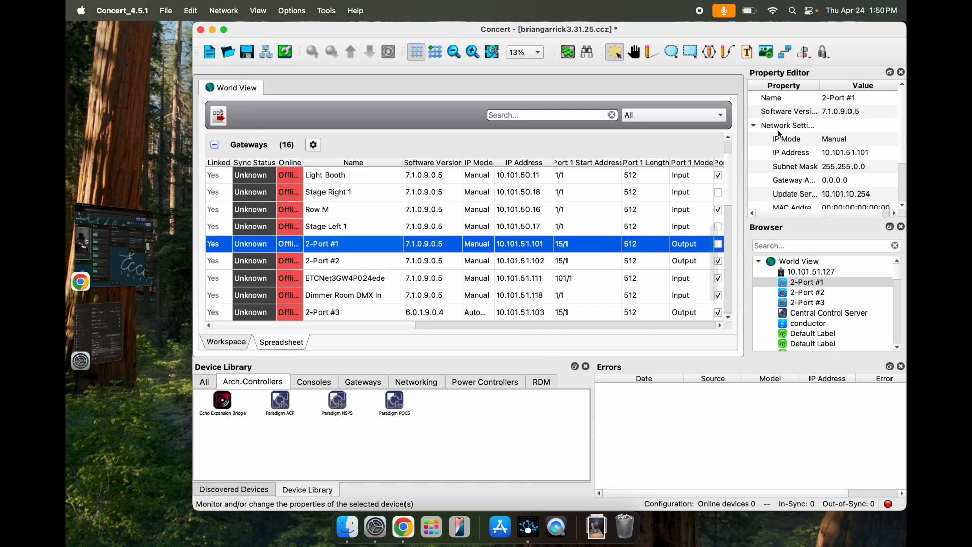
pyautogui.click(755, 127)
# Step: Open the name of the 2-Port #1 gateway for editing and leave the field
pyautogui.click(833, 98)
pyautogui.click(833, 99)
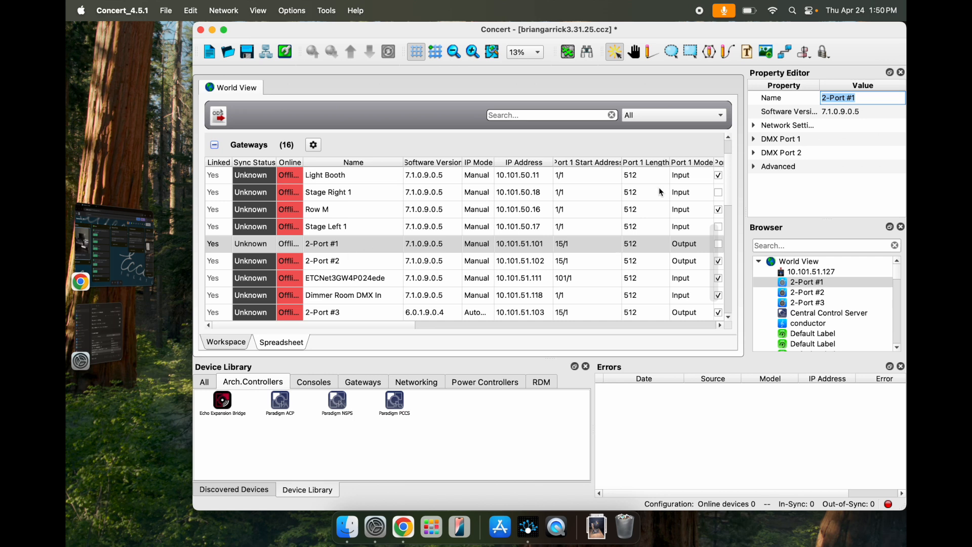
pyautogui.click(776, 196)
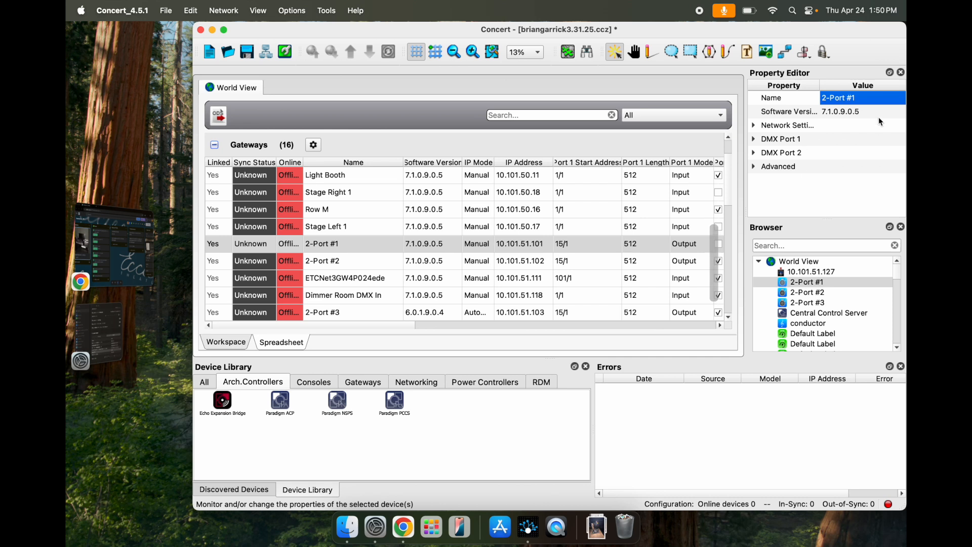
# Step: Examine the DMX Port 1 and DMX Port 2 properties of the 2-Port #1 gateway
pyautogui.click(754, 139)
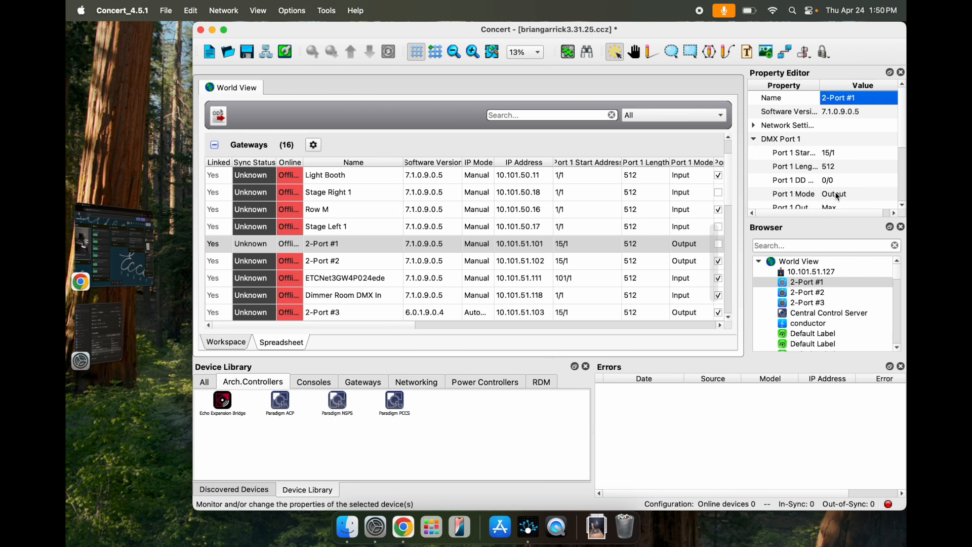
pyautogui.click(754, 139)
pyautogui.click(754, 153)
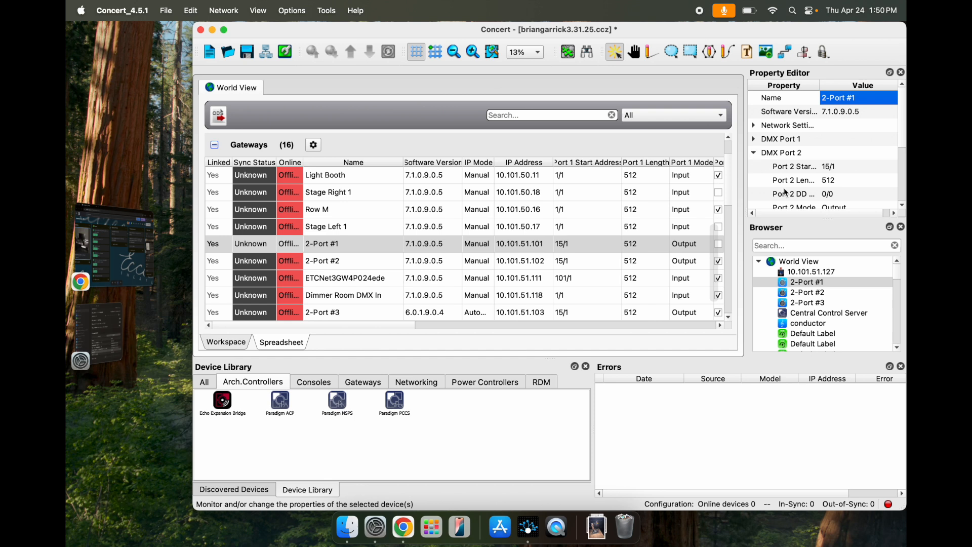
pyautogui.scroll(-1, 825, 195)
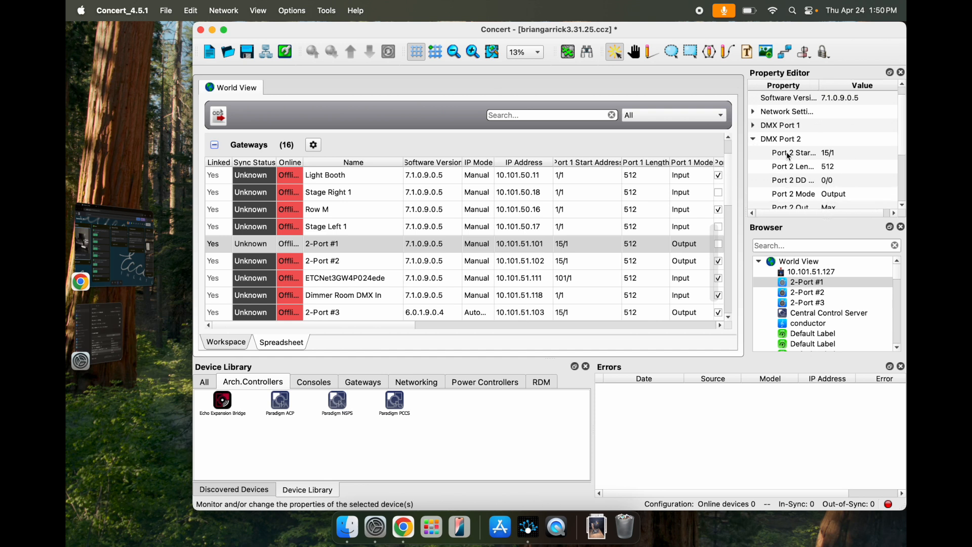
pyautogui.click(754, 140)
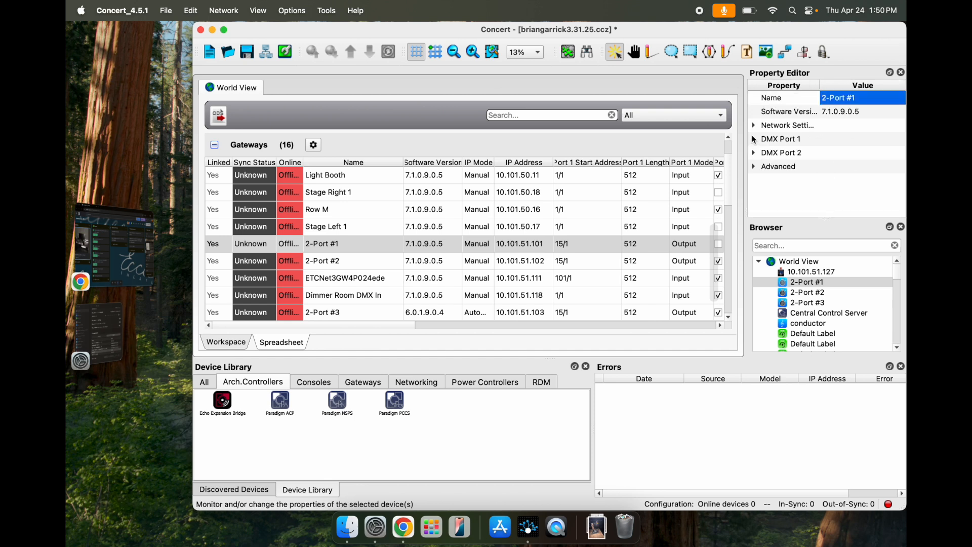
pyautogui.click(755, 140)
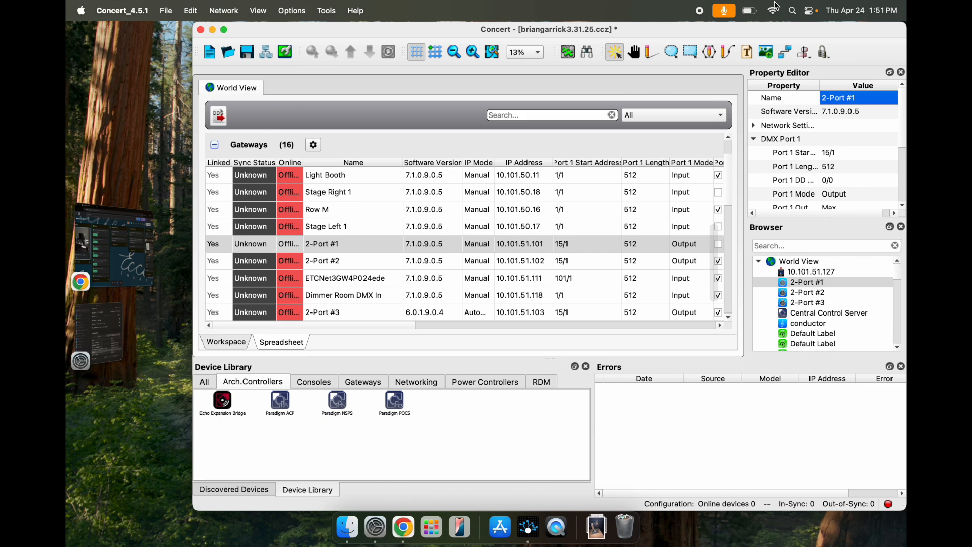
# Step: Launch Eos Family, load through to the house lights show and open its Patch display
pyautogui.click(790, 11)
pyautogui.write('eos')
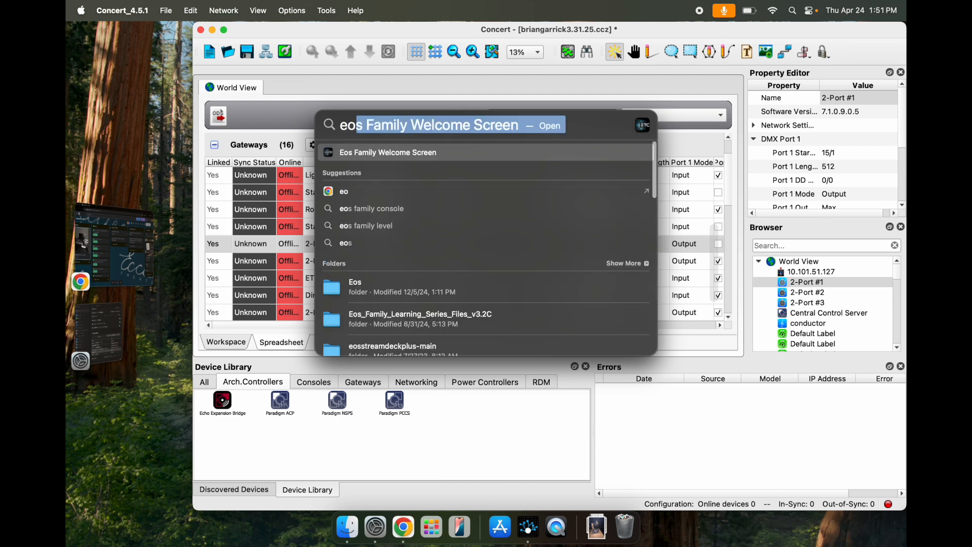
pyautogui.press('Return')
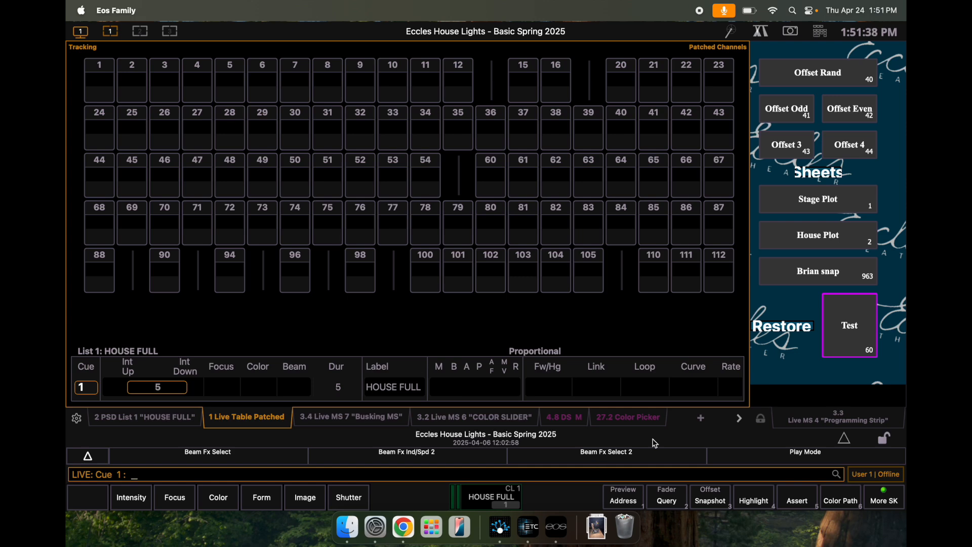
pyautogui.click(702, 418)
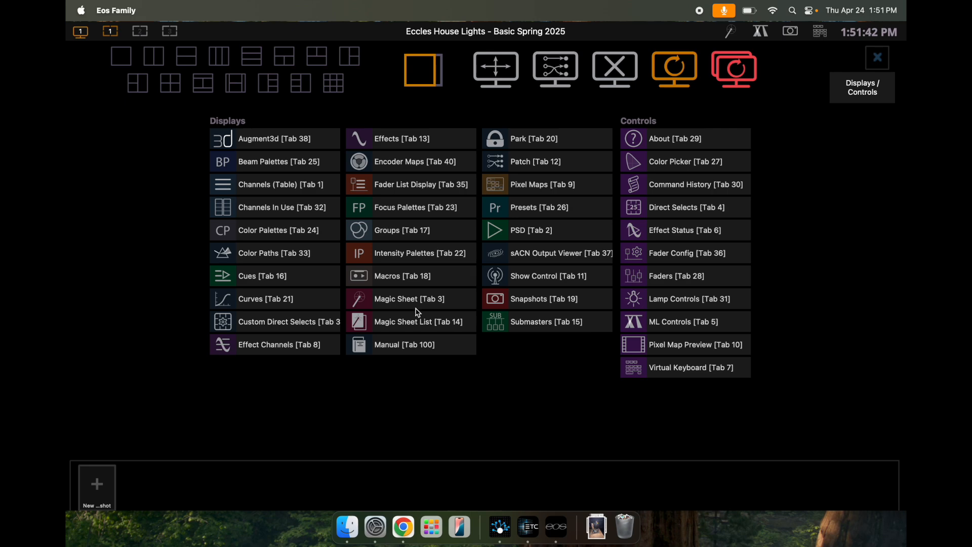
pyautogui.click(543, 162)
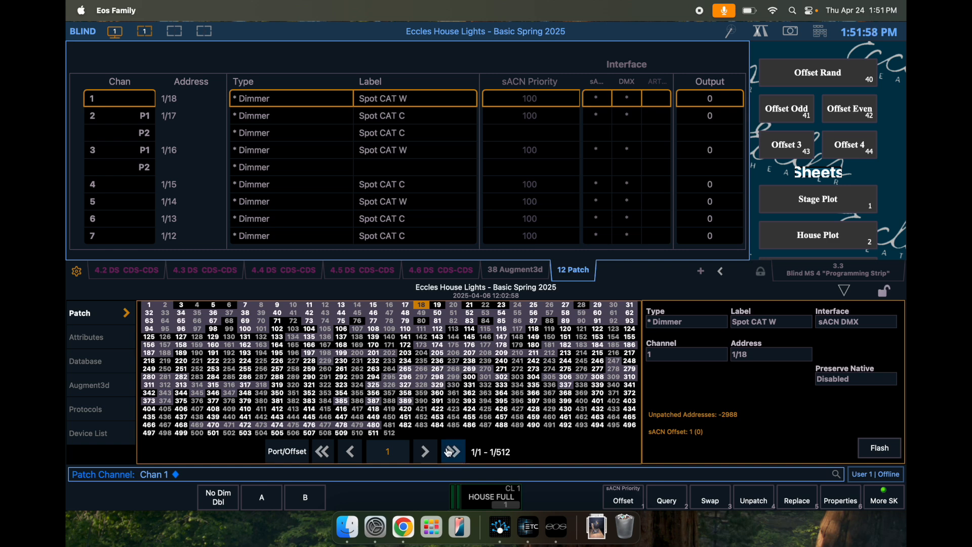
# Step: Page through the patch address map from universe 1 to universe 6 to see which addresses are in use
pyautogui.click(423, 458)
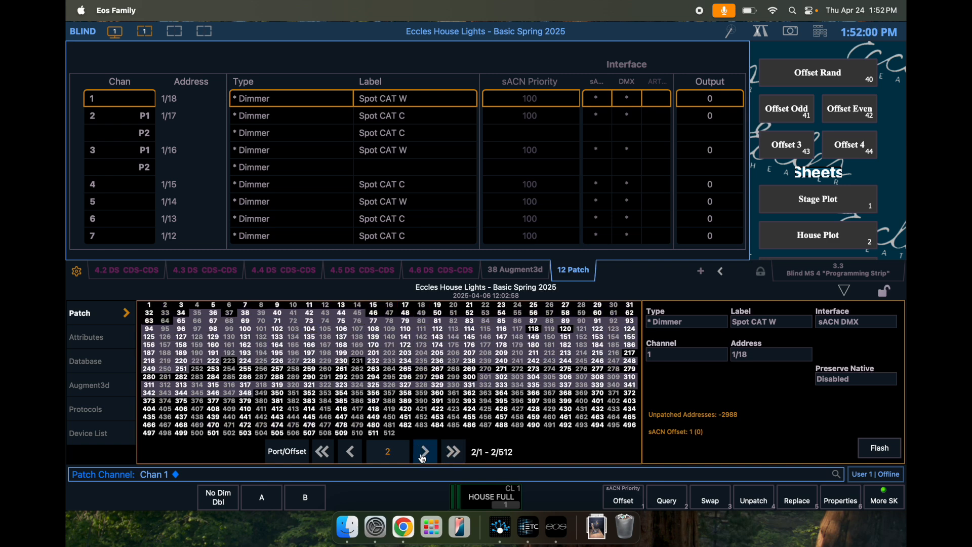
pyautogui.click(352, 455)
pyautogui.click(425, 452)
pyautogui.click(426, 453)
pyautogui.click(426, 453)
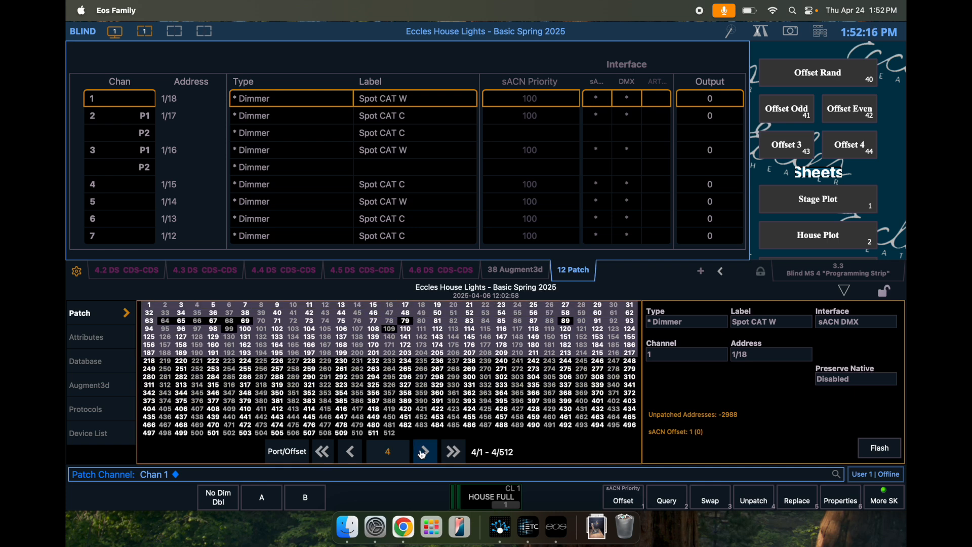
pyautogui.click(426, 453)
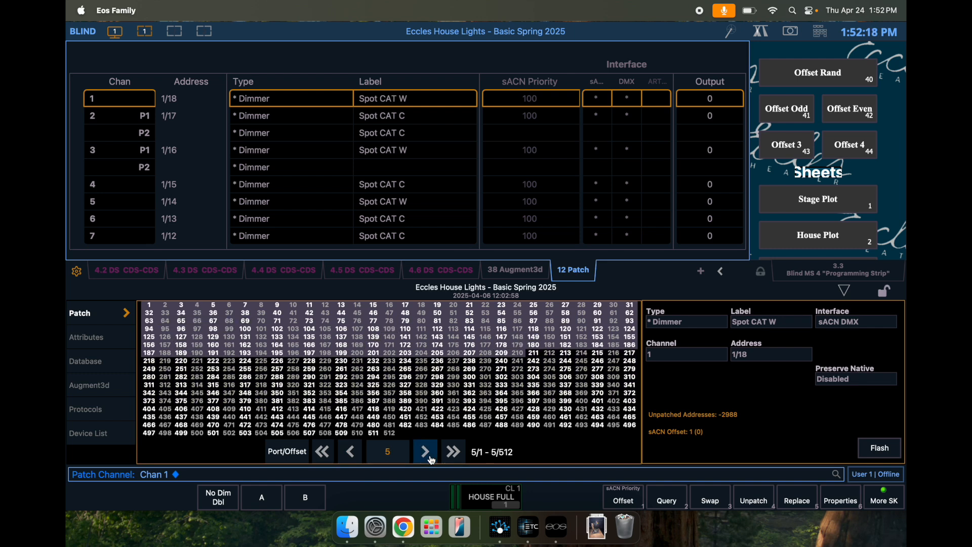
pyautogui.click(431, 458)
# Step: Jump the patch address map directly to universe 10
pyautogui.click(387, 451)
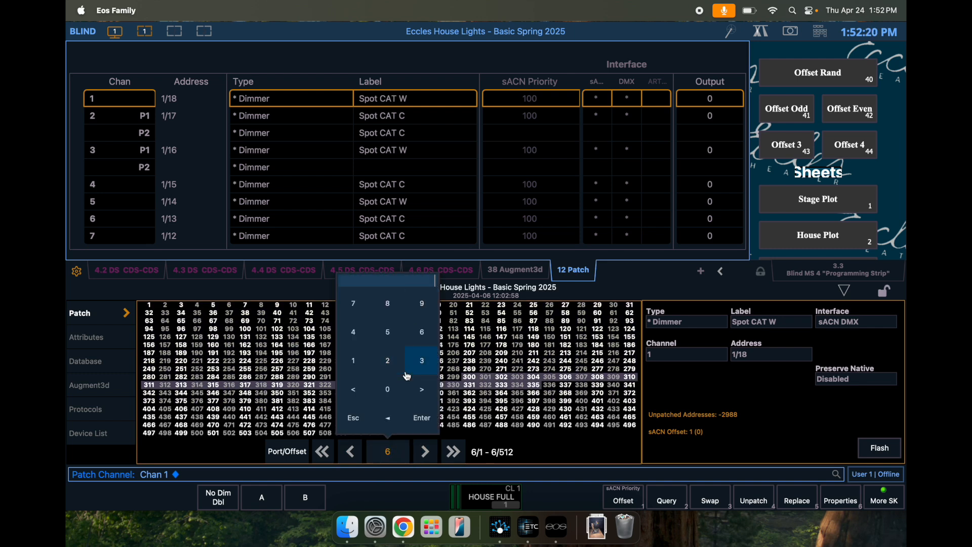
pyautogui.write('10')
pyautogui.press('Return')
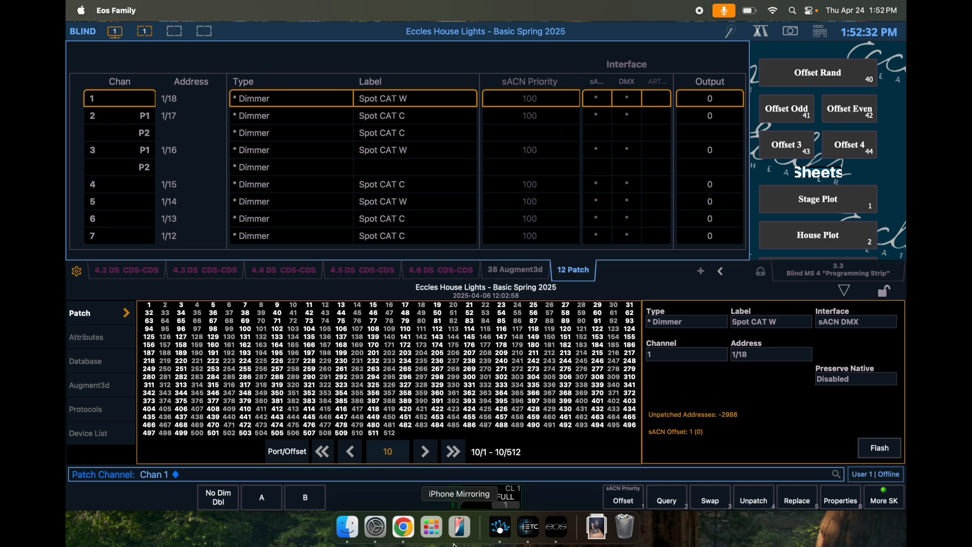
# Step: Switch back to Concert and set the DMX Port 1 start address of the 2-Port #1 gateway to 10/1
pyautogui.click(509, 543)
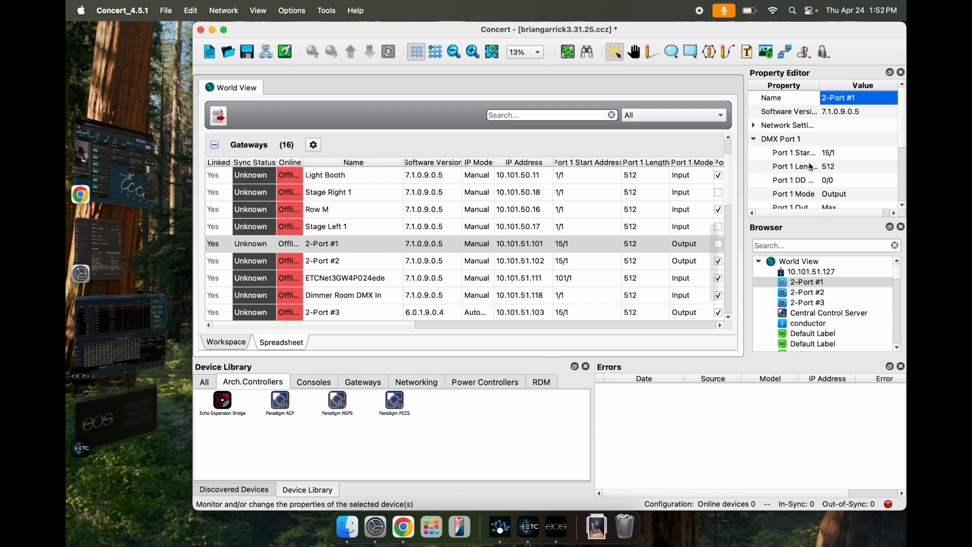
pyautogui.click(822, 153)
pyautogui.write('2')
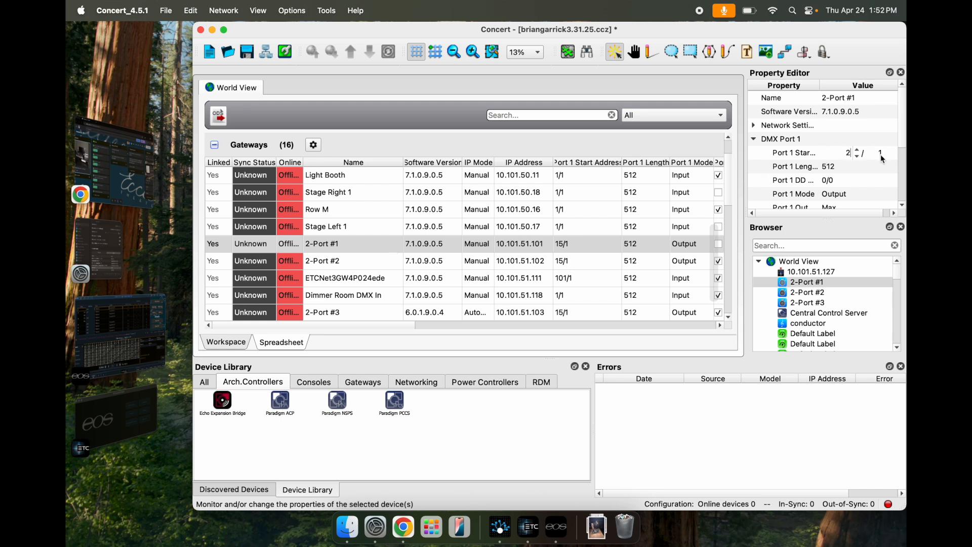
pyautogui.write('0')
pyautogui.press('Return')
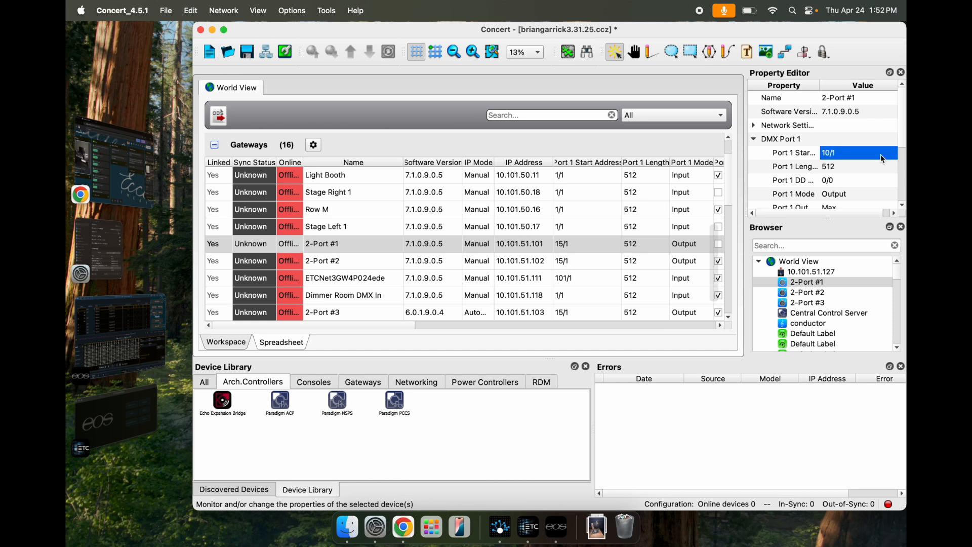
pyautogui.click(832, 155)
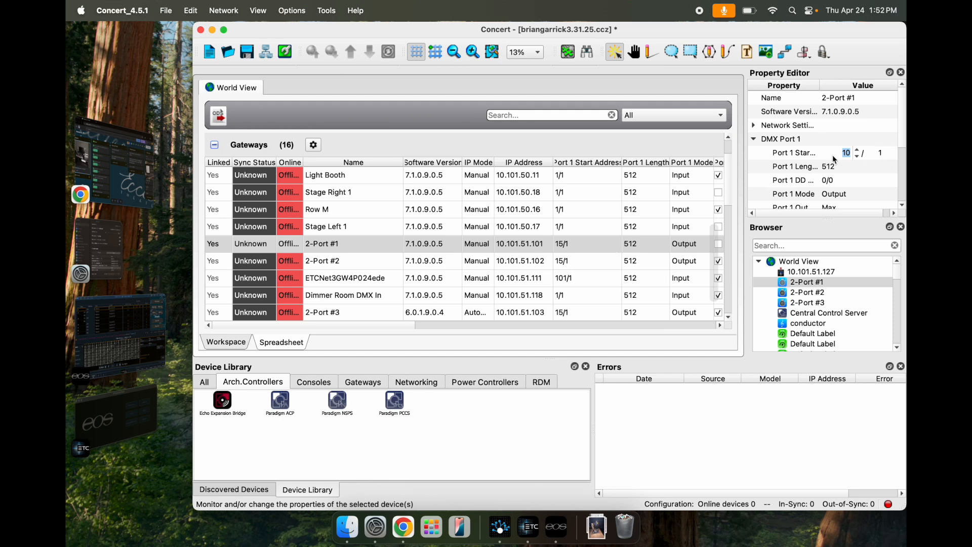
pyautogui.press('Return')
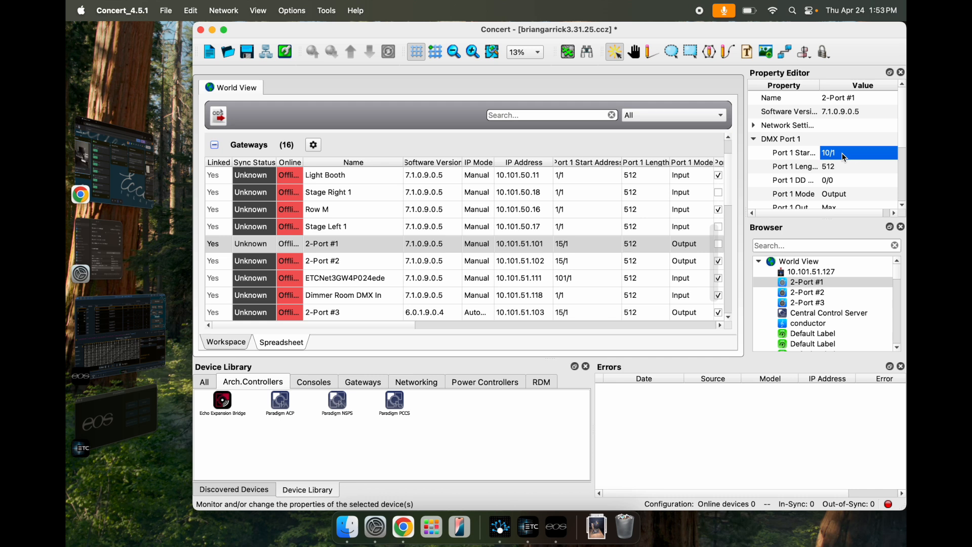
# Step: Set the DMX Port 2 start address of the 2-Port #1 gateway to 10/1 and collapse its port properties
pyautogui.click(753, 139)
pyautogui.click(756, 153)
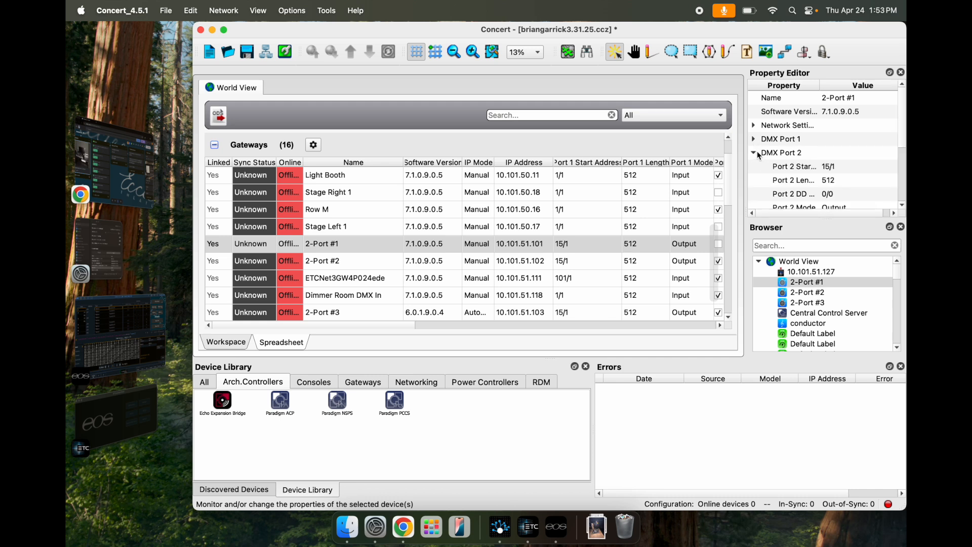
pyautogui.scroll(-2, 801, 168)
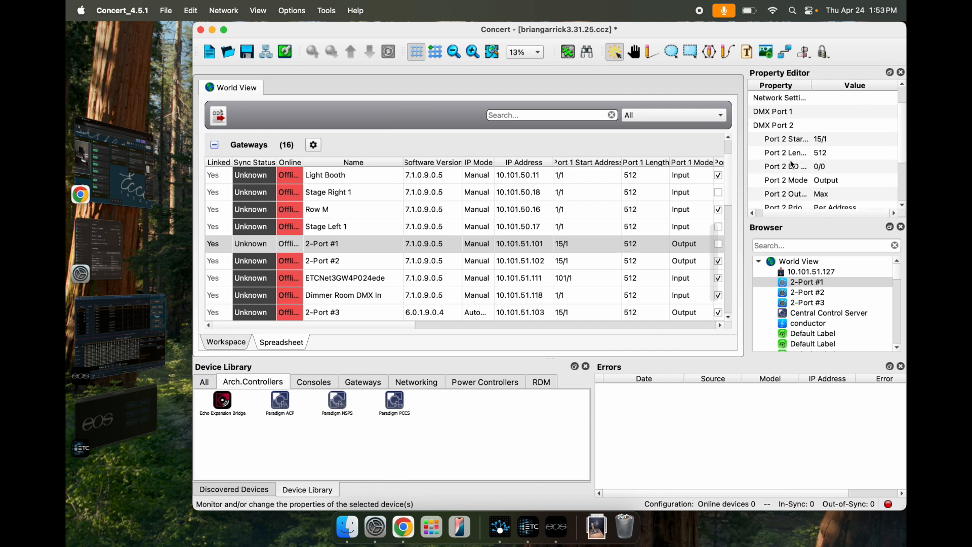
pyautogui.click(819, 142)
pyautogui.write('10')
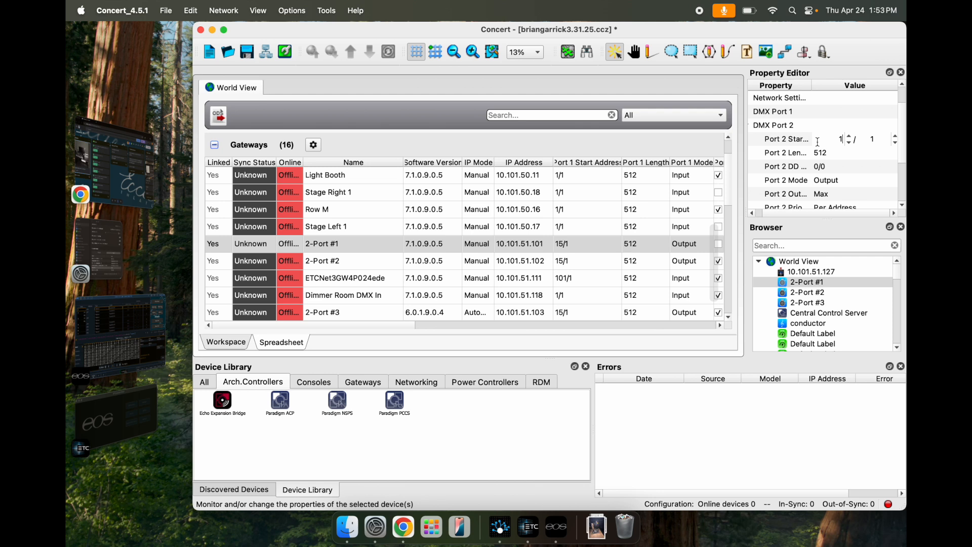
pyautogui.press('Return')
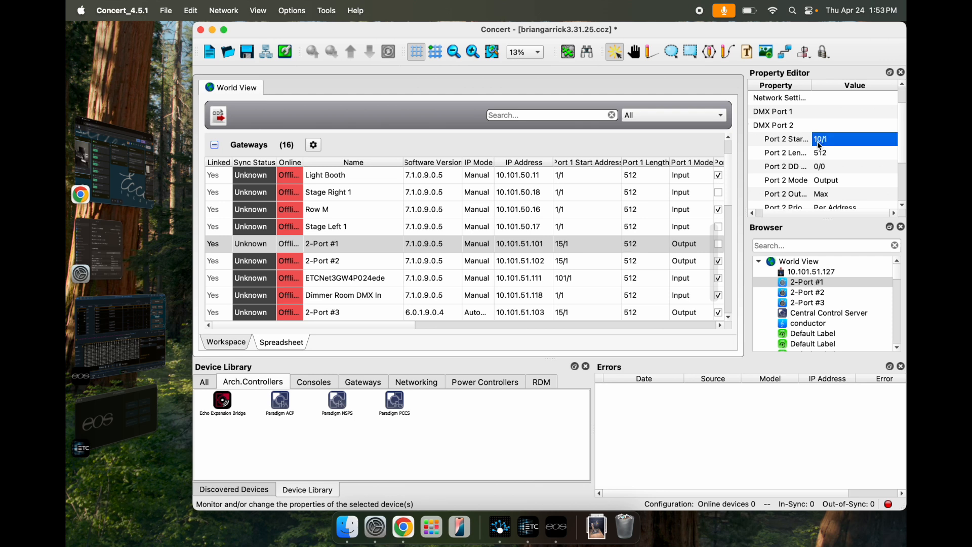
pyautogui.click(754, 127)
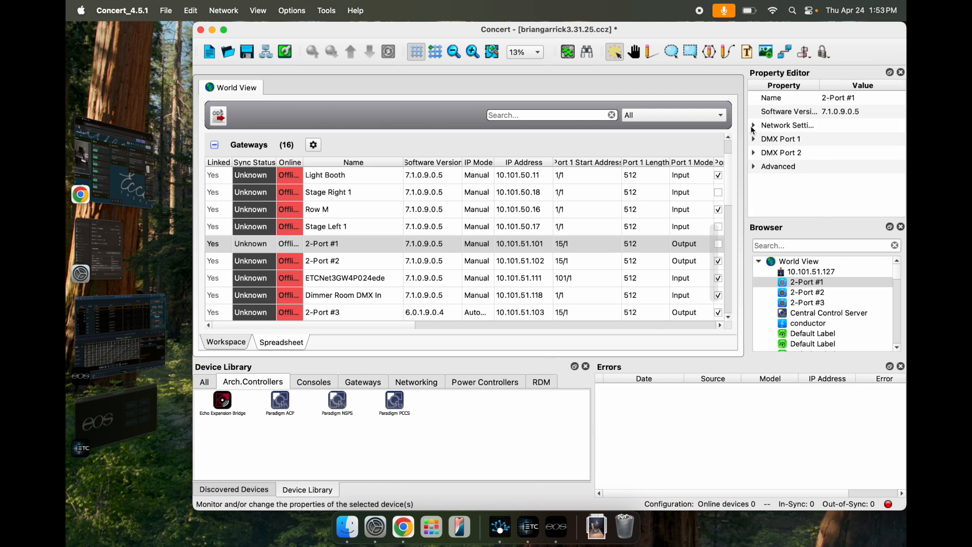
pyautogui.click(754, 153)
pyautogui.click(753, 156)
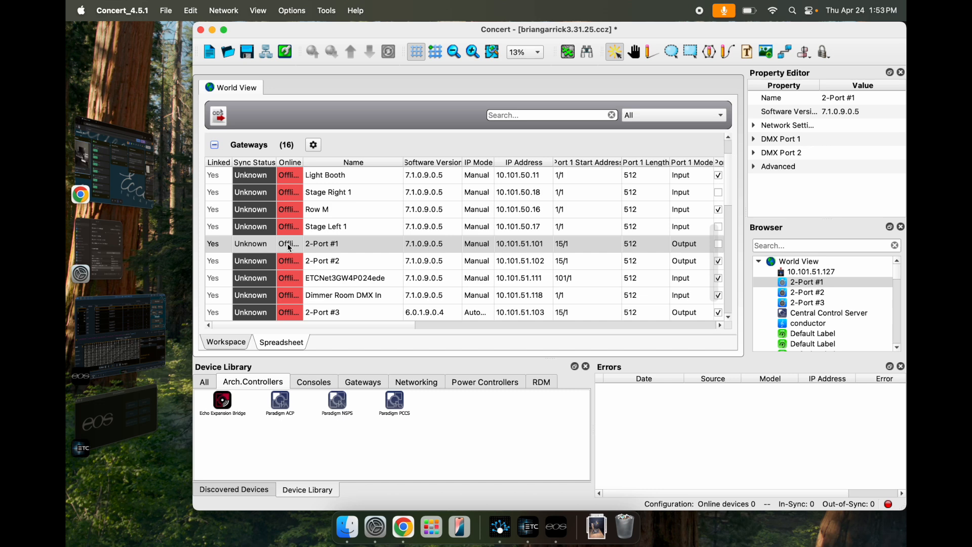
# Step: Examine the names, start addresses and port modes of the devices in the Gateways group
pyautogui.scroll(10, 354, 268)
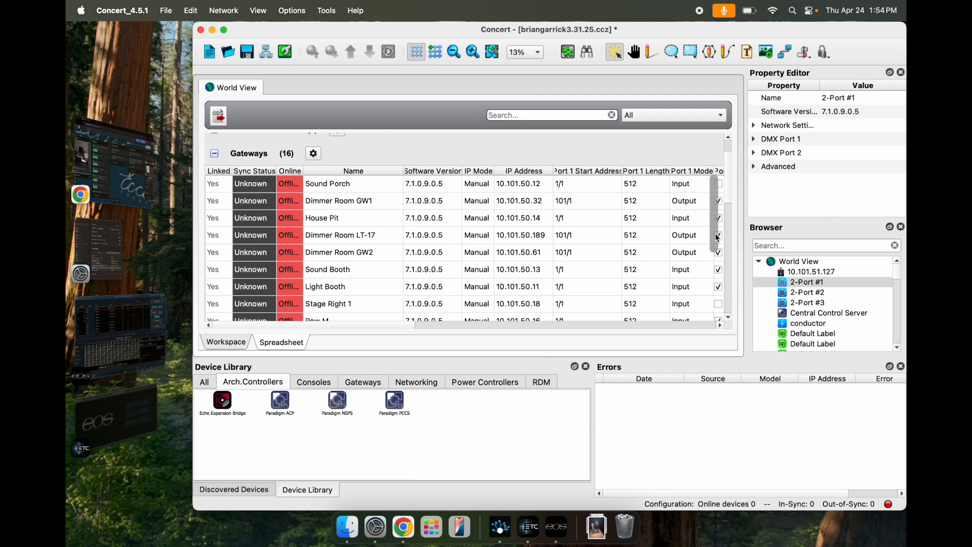
pyautogui.moveTo(718, 238); pyautogui.dragTo(710, 311)
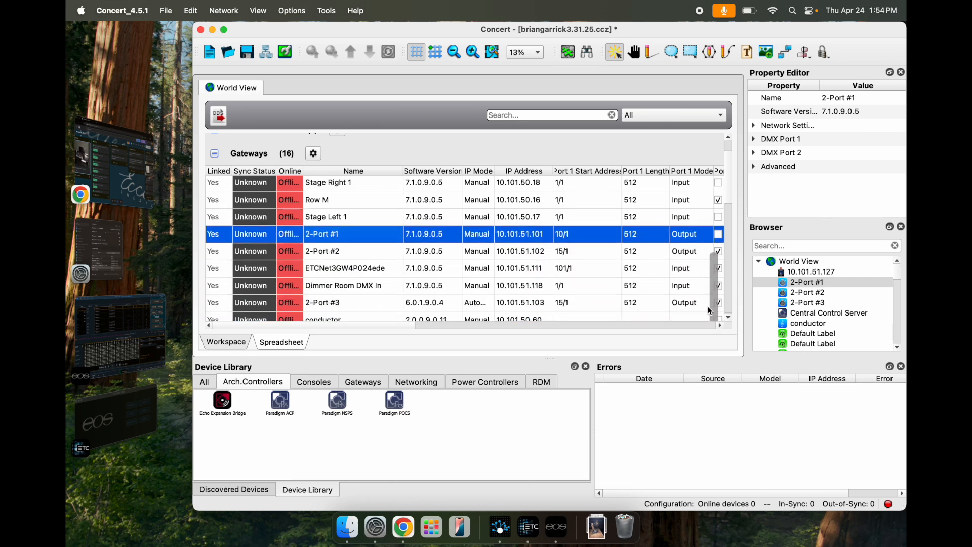
pyautogui.scroll(-5, 612, 297)
pyautogui.scroll(2, 531, 253)
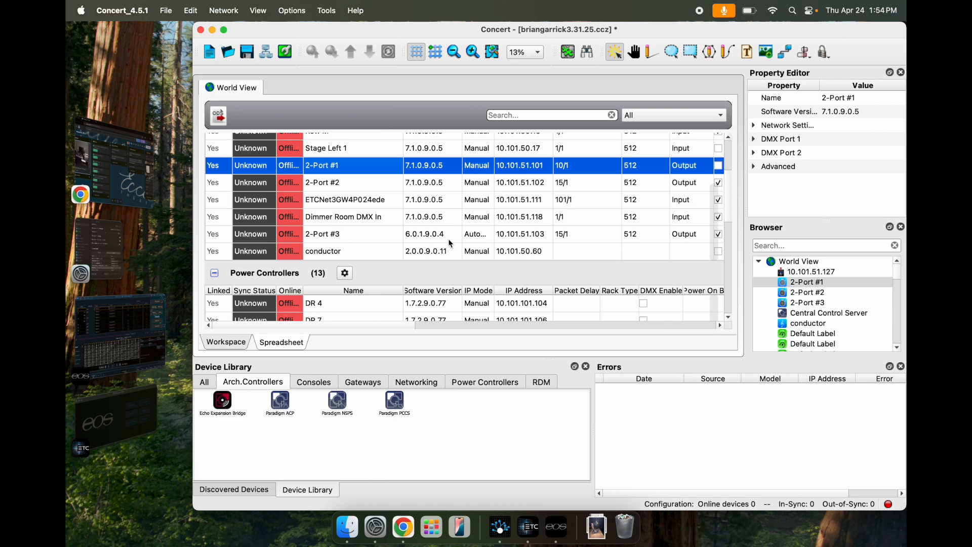
pyautogui.scroll(10, 453, 240)
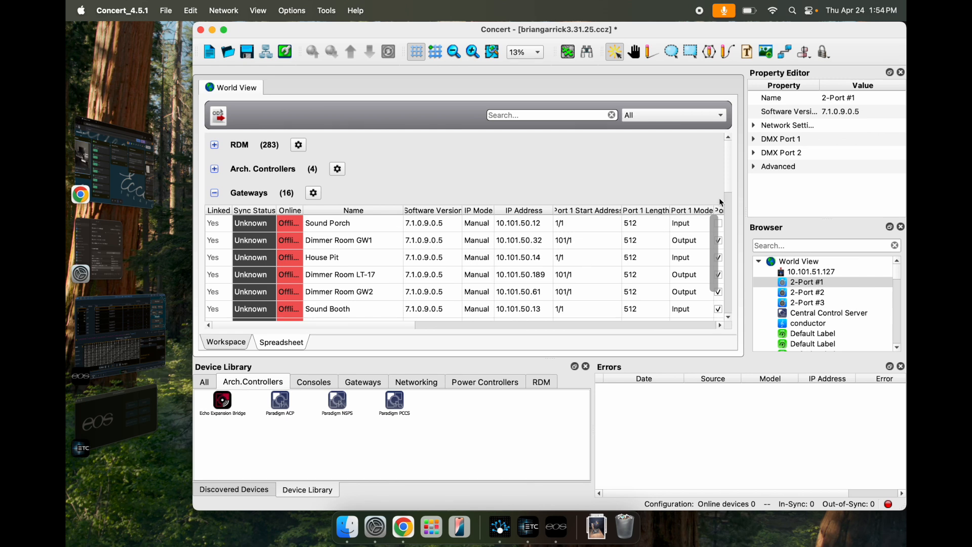
pyautogui.scroll(-3, 726, 187)
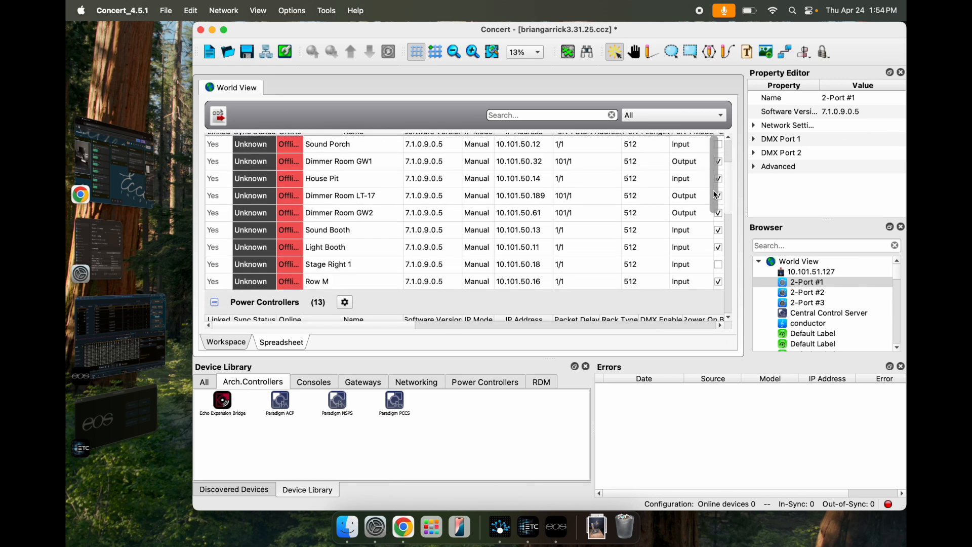
pyautogui.moveTo(714, 199); pyautogui.dragTo(713, 254)
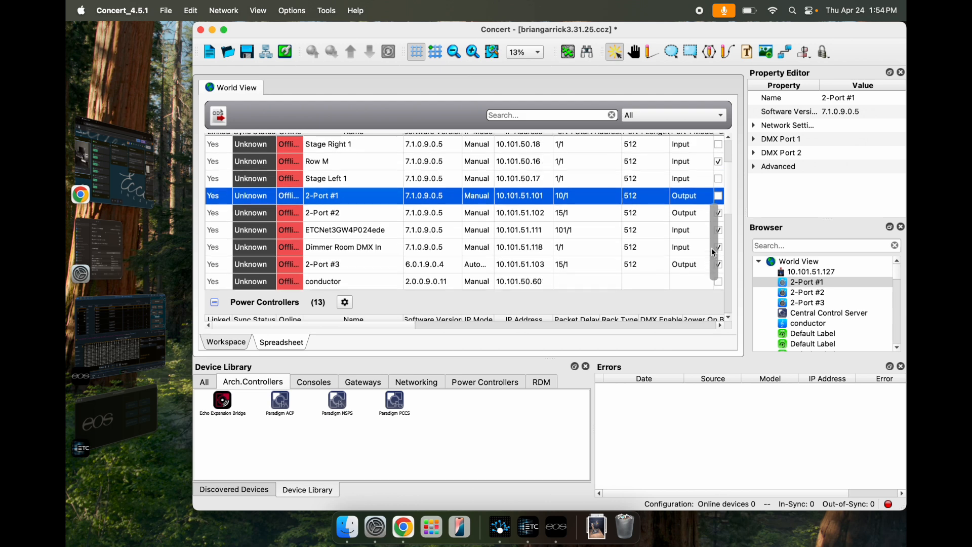
pyautogui.scroll(1, 714, 253)
# Step: Select the Stage Right 1 gateway, collapse its network settings and check its DMX Port 4 properties
pyautogui.click(362, 162)
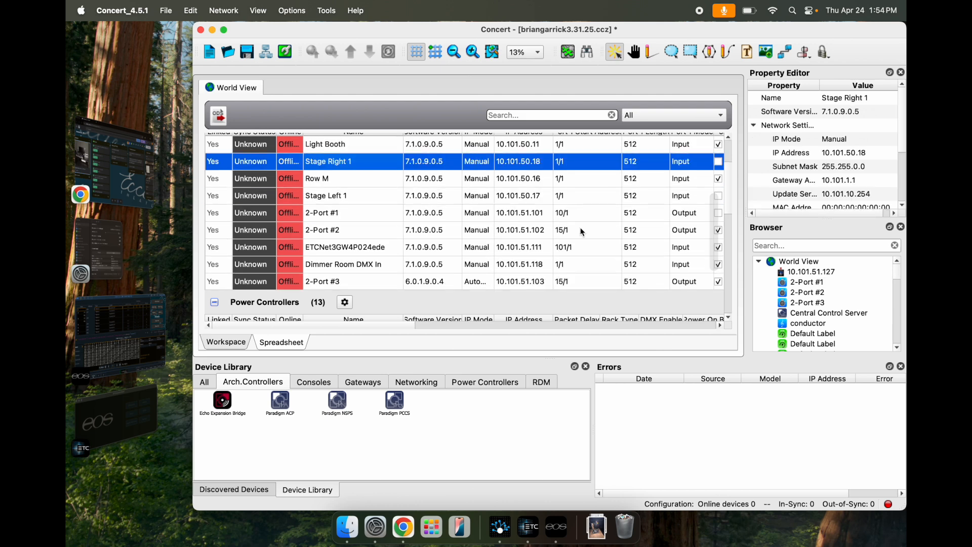
pyautogui.click(754, 126)
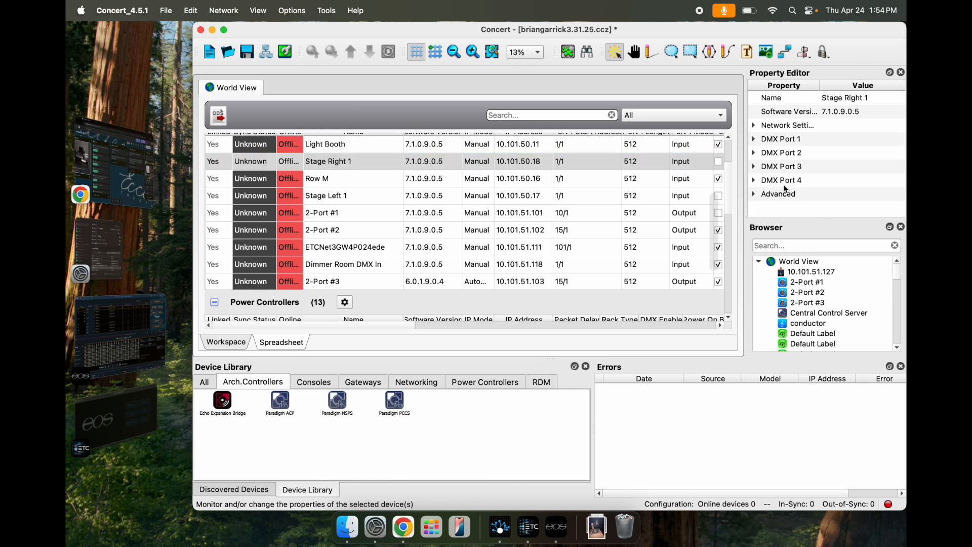
pyautogui.click(754, 180)
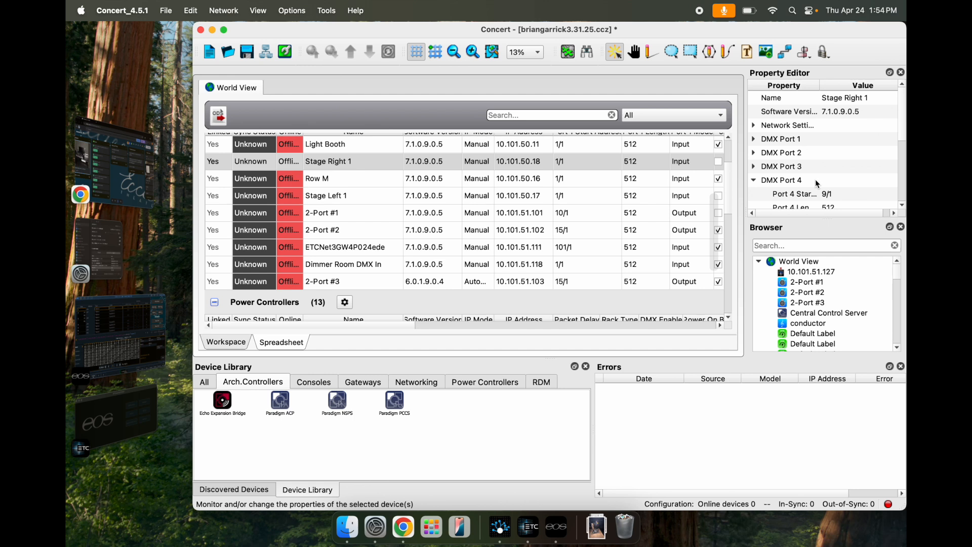
pyautogui.click(752, 180)
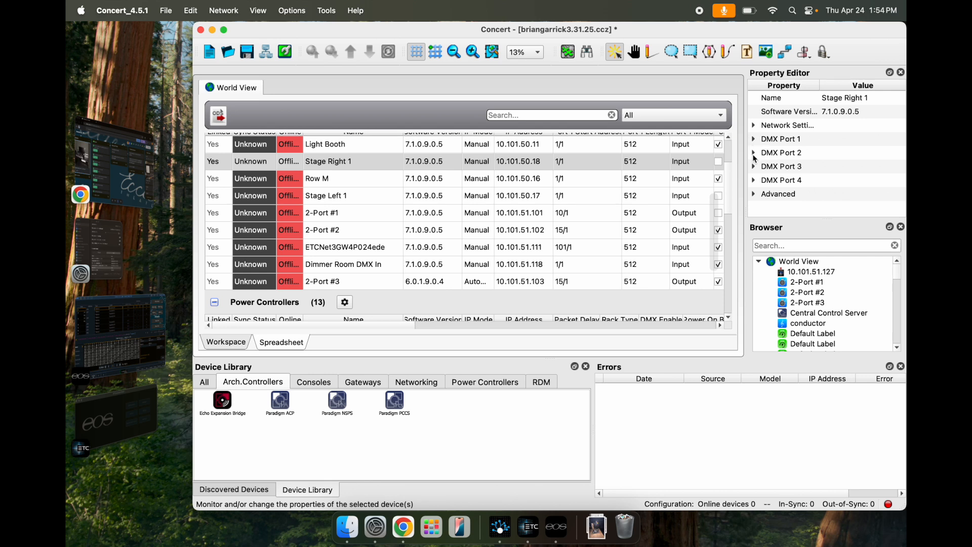
# Step: Examine the DMX Port 1 properties and the DMX Port 2 start address of the Stage Right 1 gateway
pyautogui.click(754, 139)
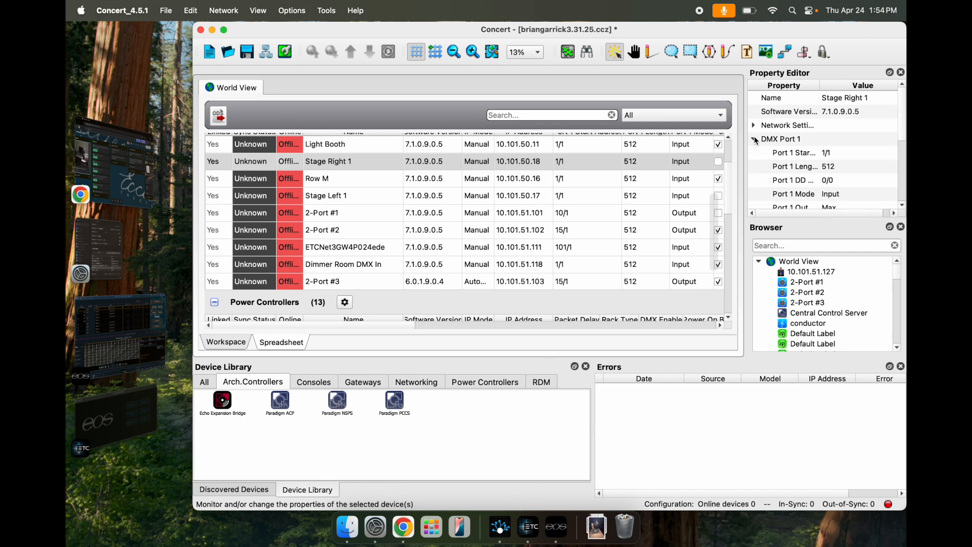
pyautogui.scroll(-1, 762, 156)
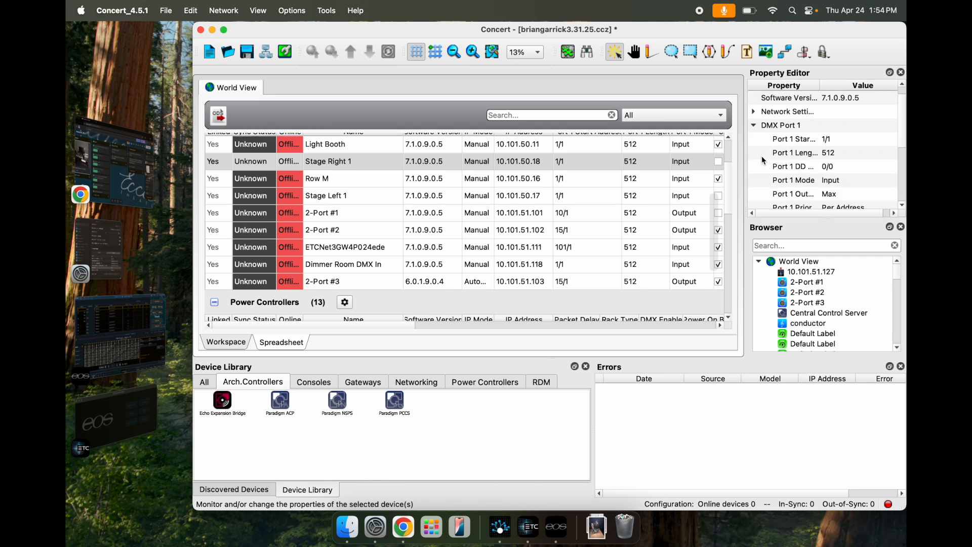
pyautogui.click(755, 126)
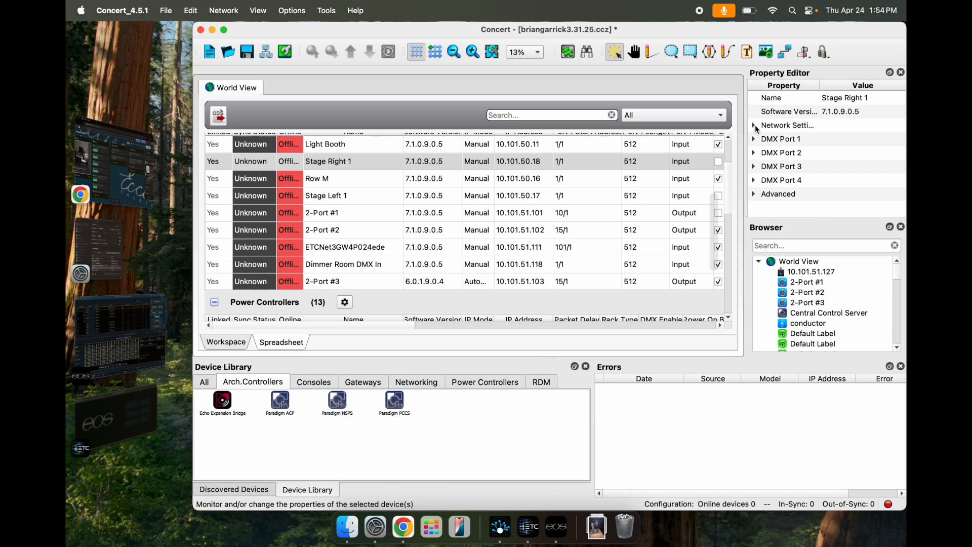
pyautogui.click(754, 138)
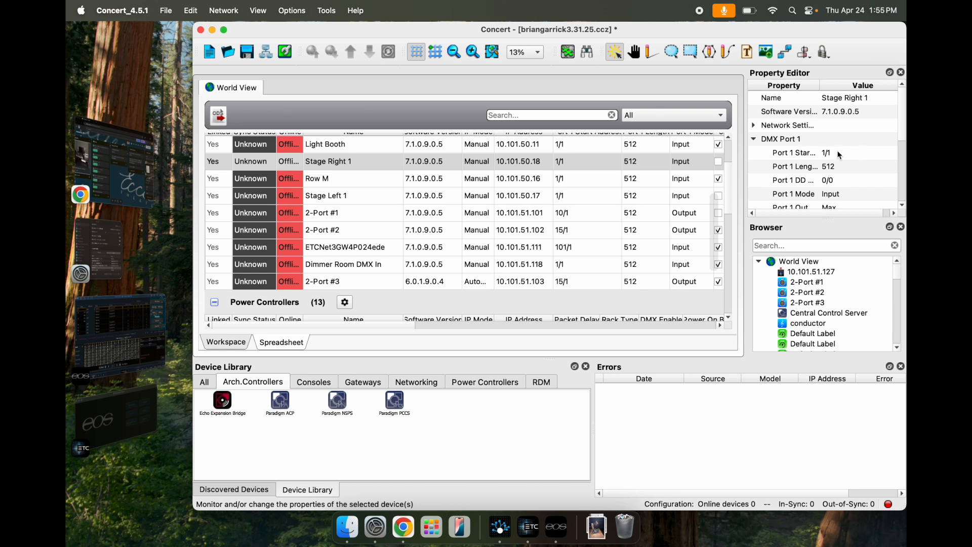
pyautogui.click(754, 139)
pyautogui.click(754, 152)
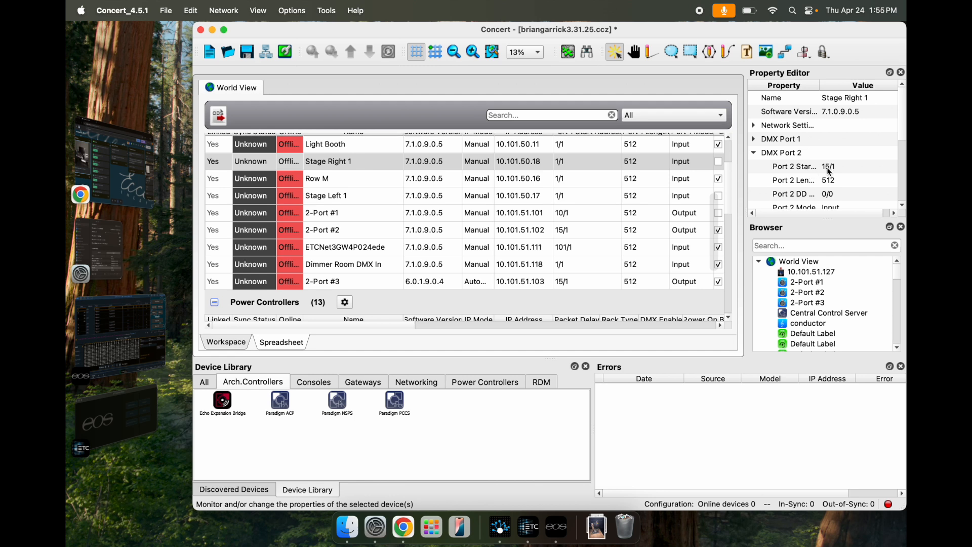
# Step: Collapse the DMX Port 2 properties of the Stage Right 1 gateway and examine its DMX Port 3 properties
pyautogui.click(754, 153)
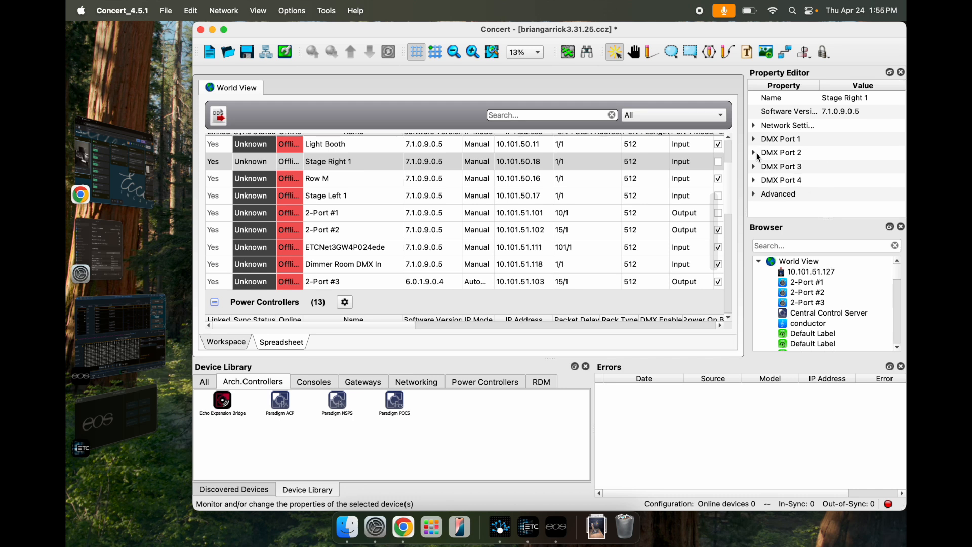
pyautogui.click(753, 167)
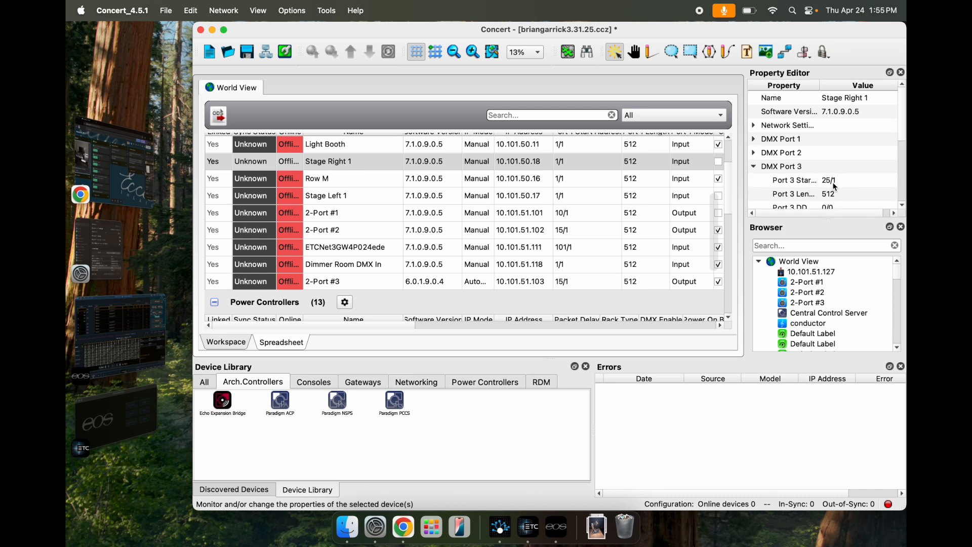
pyautogui.scroll(-2, 823, 186)
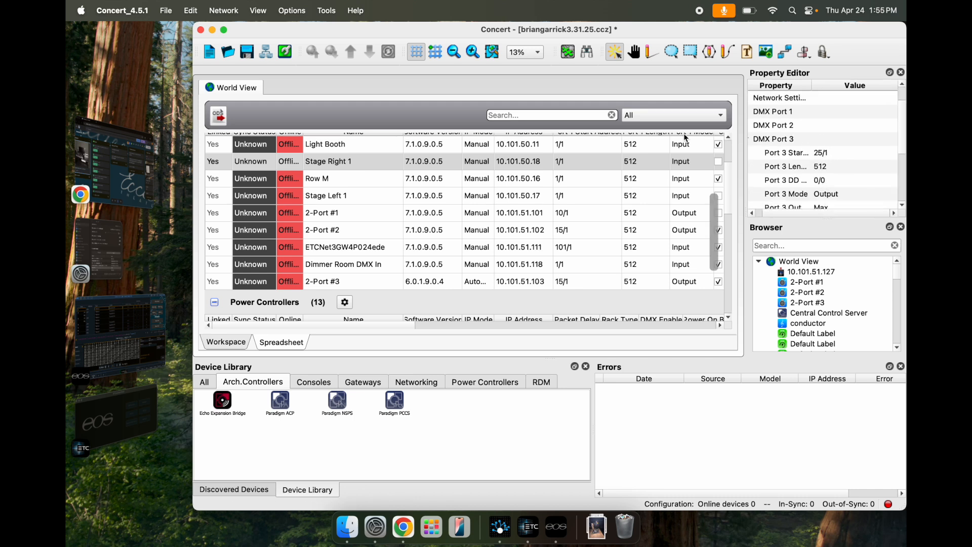
# Step: Switch to Eos and check the address usage of universes 15 and 25 in the patch
pyautogui.click(119, 334)
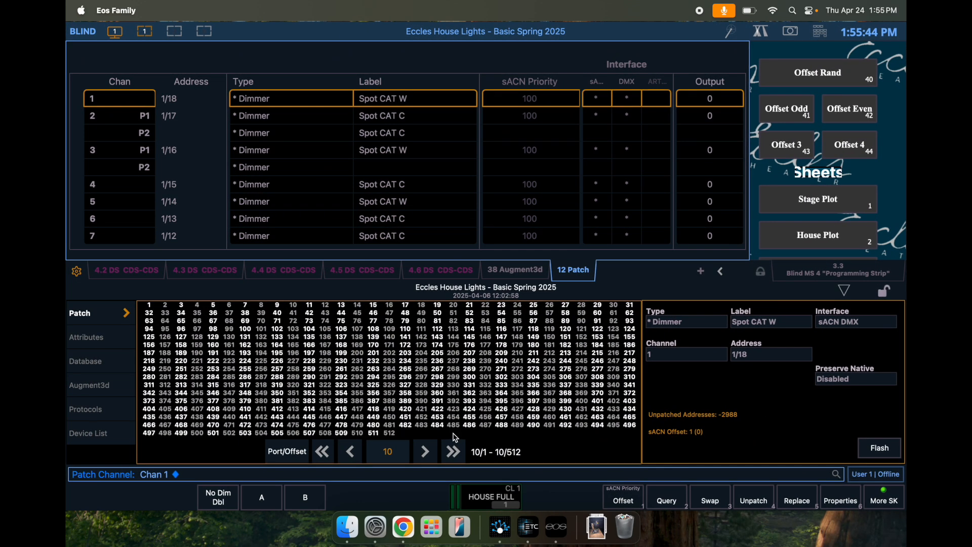
pyautogui.click(399, 450)
pyautogui.write('15')
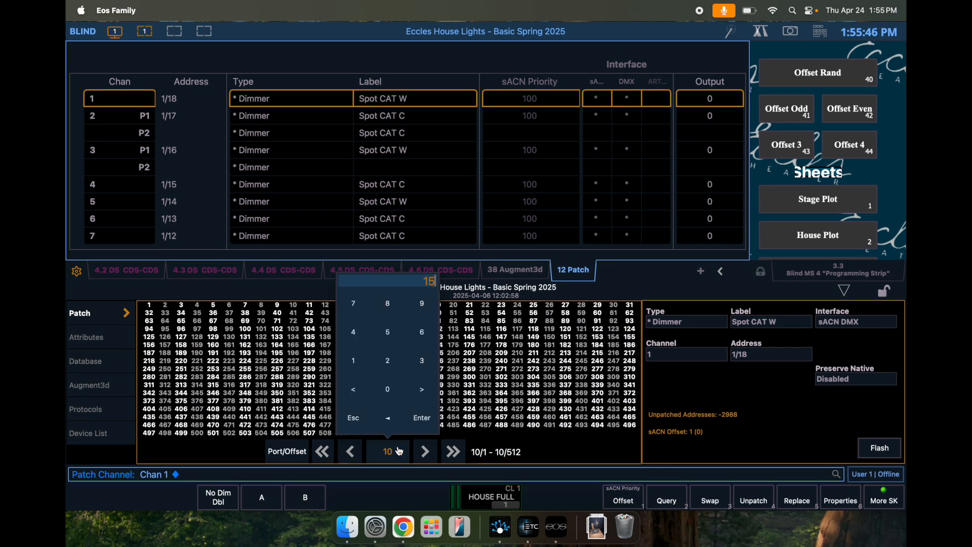
pyautogui.press('Return')
pyautogui.write('25')
pyautogui.press('Return')
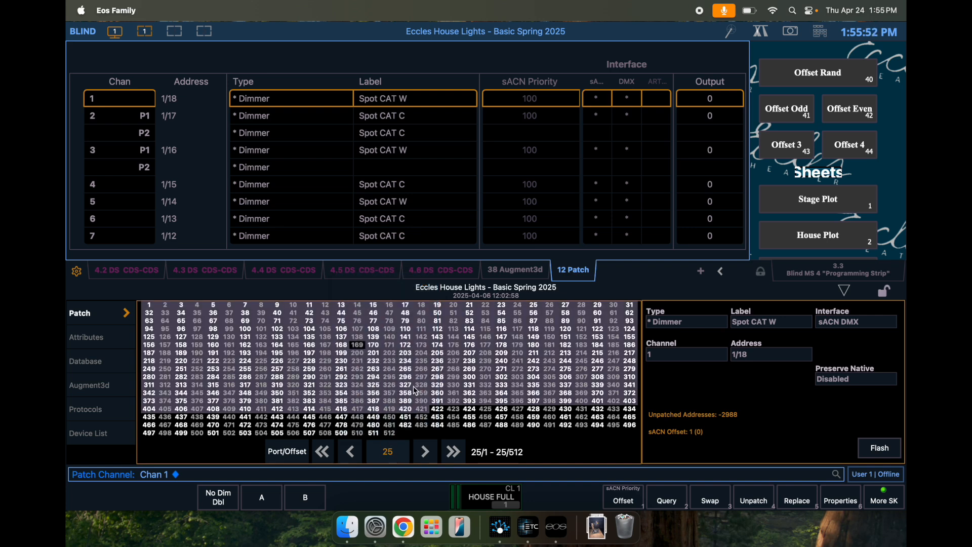
# Step: Return to Concert and collapse the DMX Port 3 properties of the Stage Right 1 gateway
pyautogui.moveTo(71, 150)
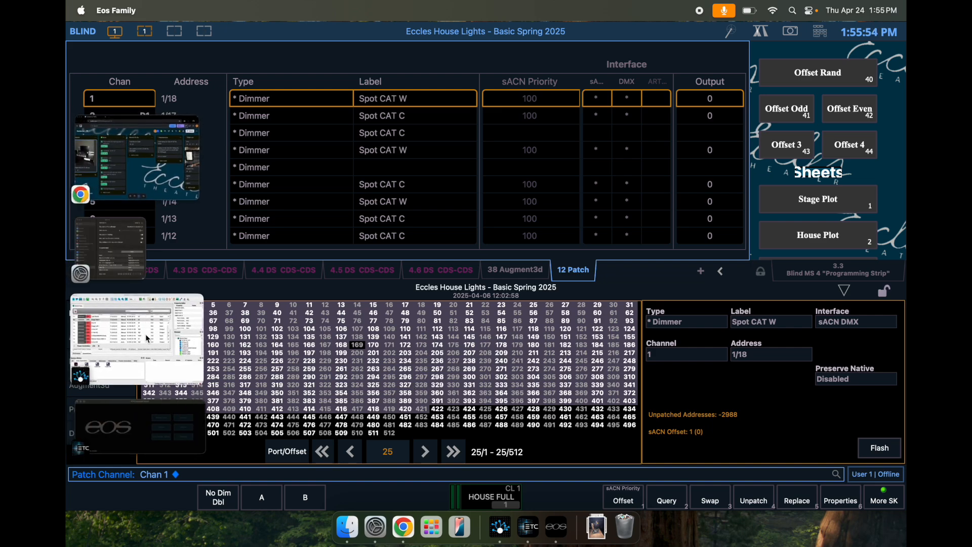
pyautogui.click(137, 338)
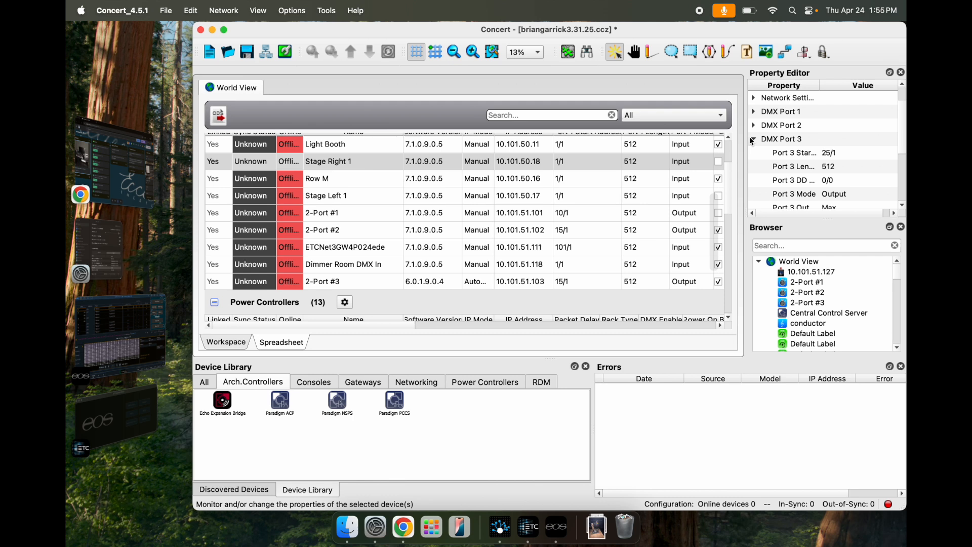
pyautogui.click(752, 142)
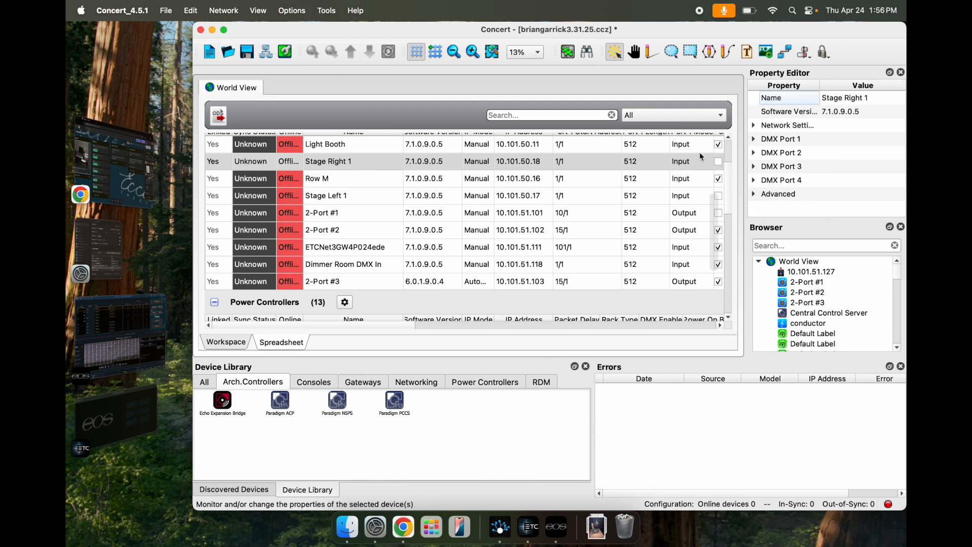
pyautogui.click(395, 167)
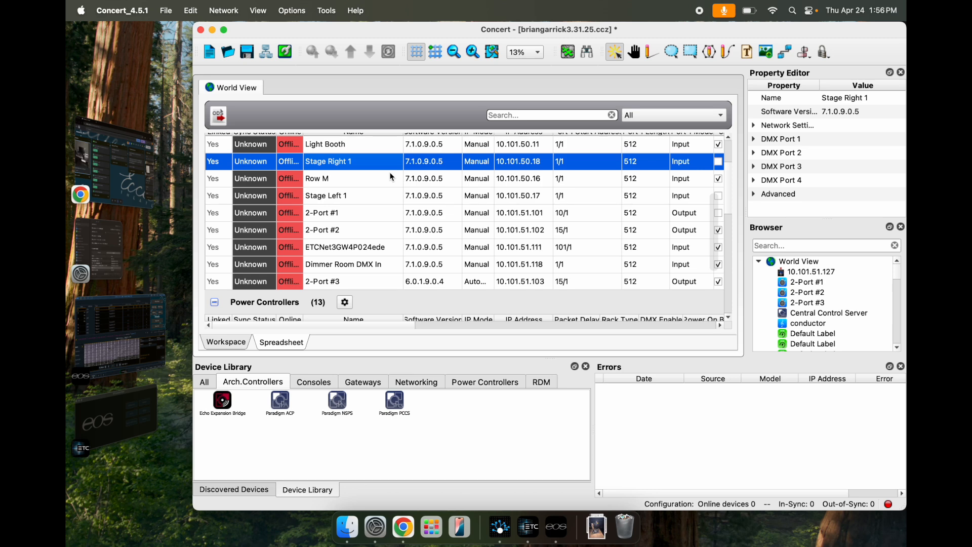
# Step: Collapse the Gateways group in the device spreadsheet
pyautogui.scroll(5, 299, 163)
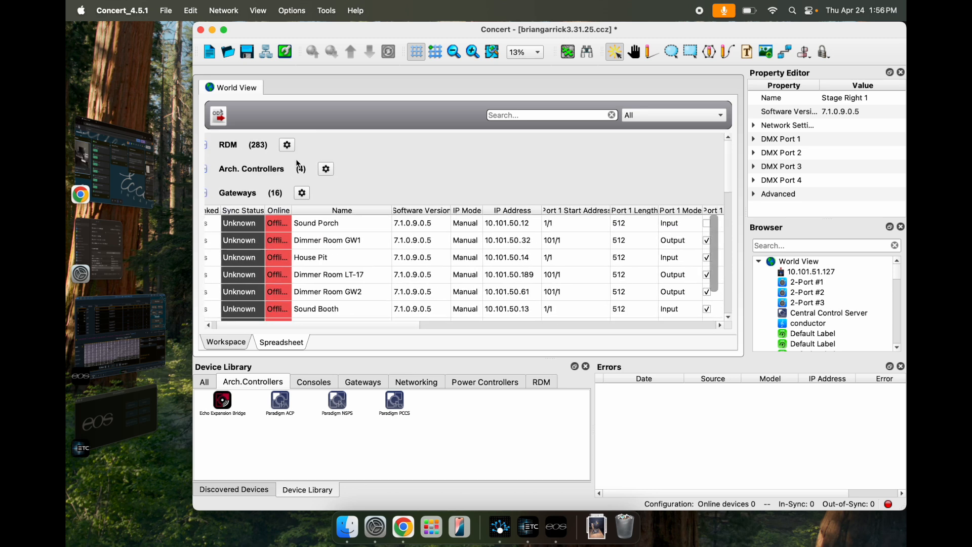
pyautogui.scroll(3, 299, 164)
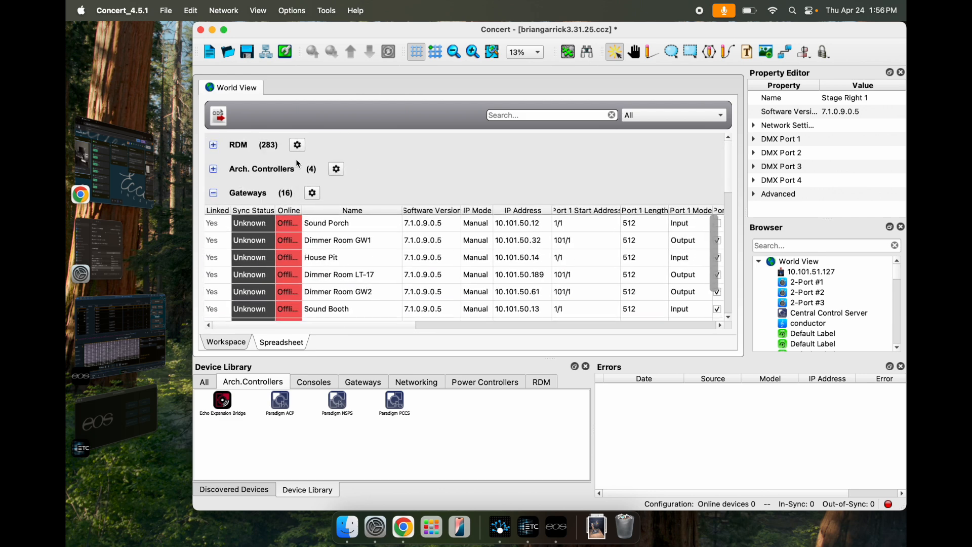
pyautogui.click(213, 194)
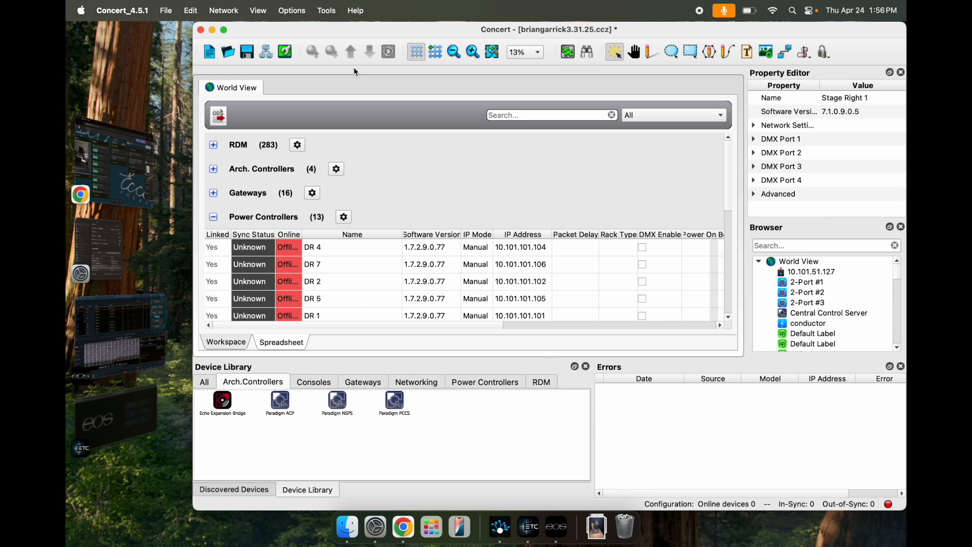
# Step: Show the workspace diagram at 100% zoom and open the DR 1 dimmer rack for configuration
pyautogui.click(233, 344)
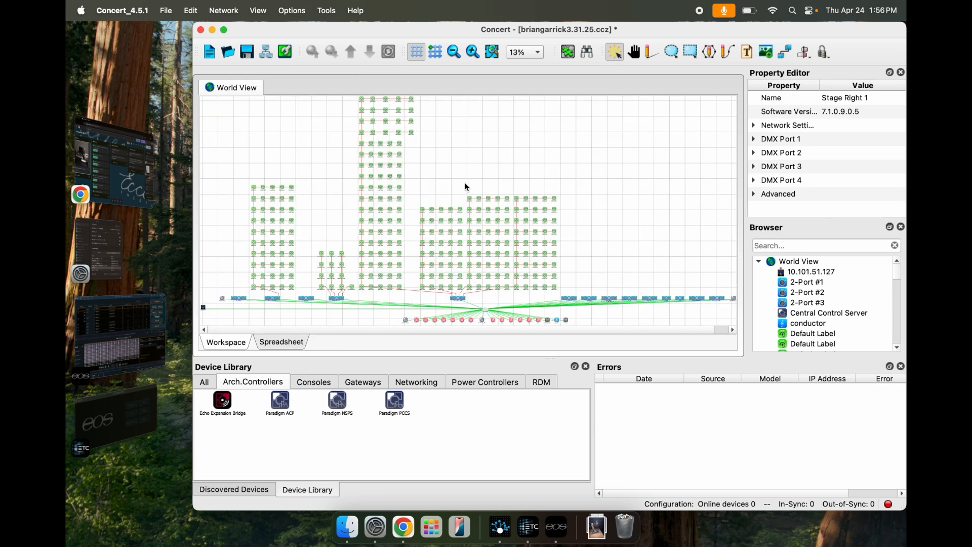
pyautogui.click(518, 53)
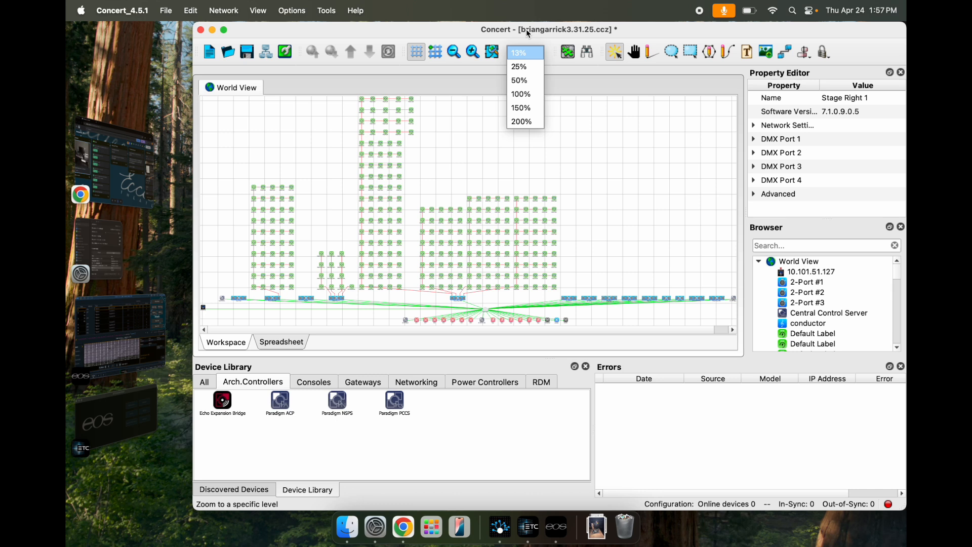
pyautogui.click(517, 94)
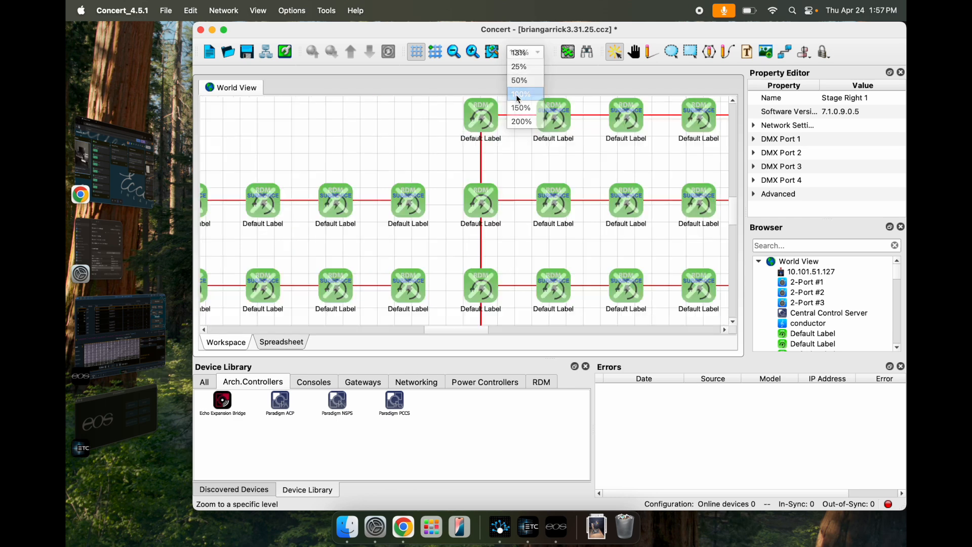
pyautogui.scroll(1, 732, 225)
pyautogui.scroll(-10, 732, 225)
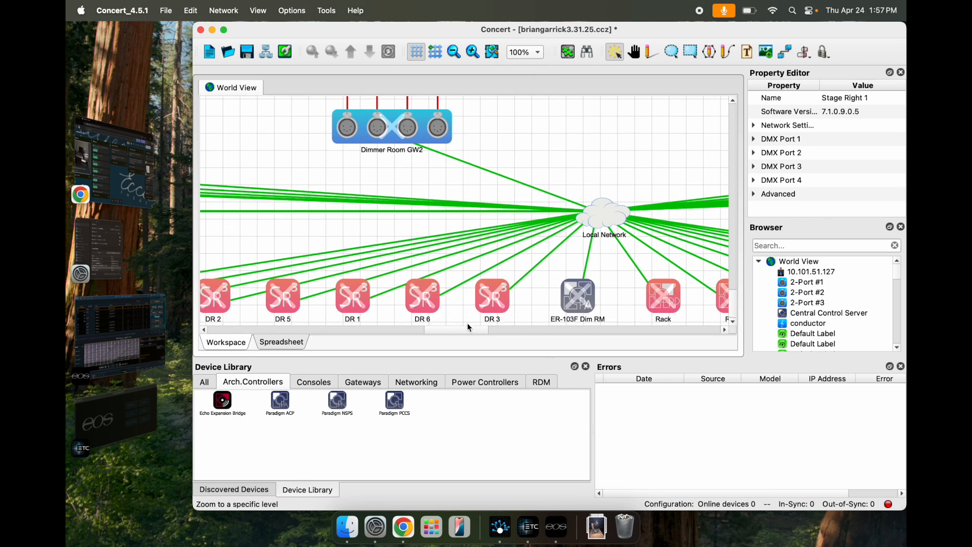
pyautogui.moveTo(460, 329); pyautogui.dragTo(444, 332)
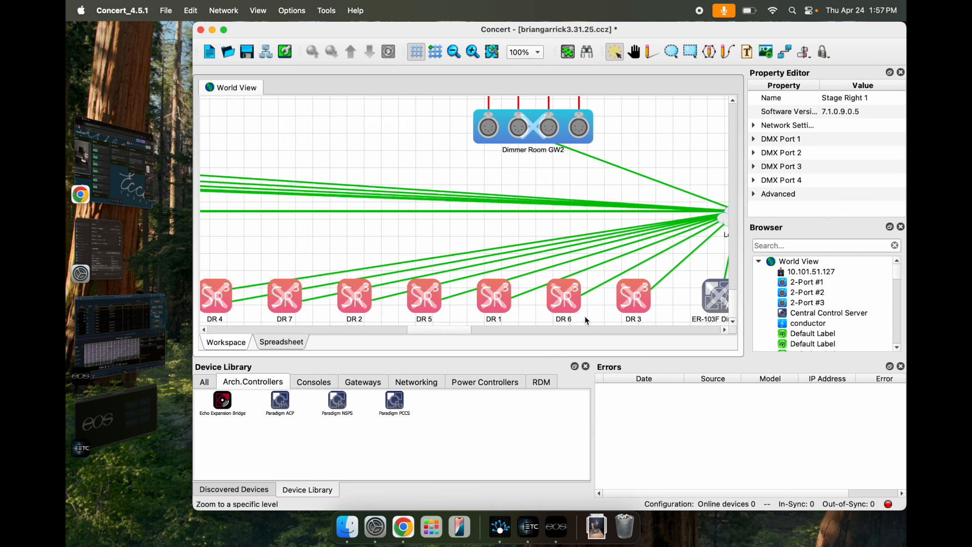
pyautogui.click(499, 301)
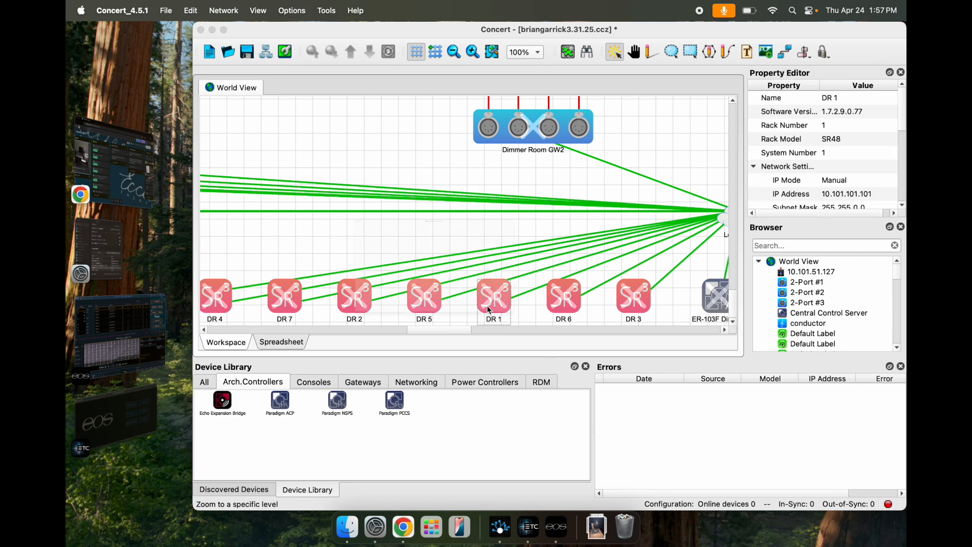
pyautogui.doubleClick(490, 310)
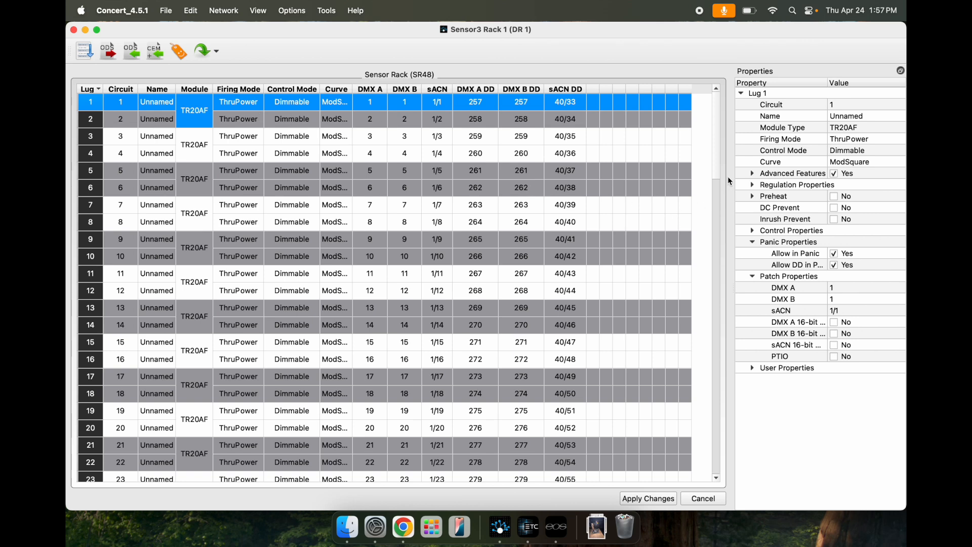
# Step: Examine the DR 1 rack's lugs down to lug 96 and the control mode options of lug 95
pyautogui.scroll(-8, 717, 192)
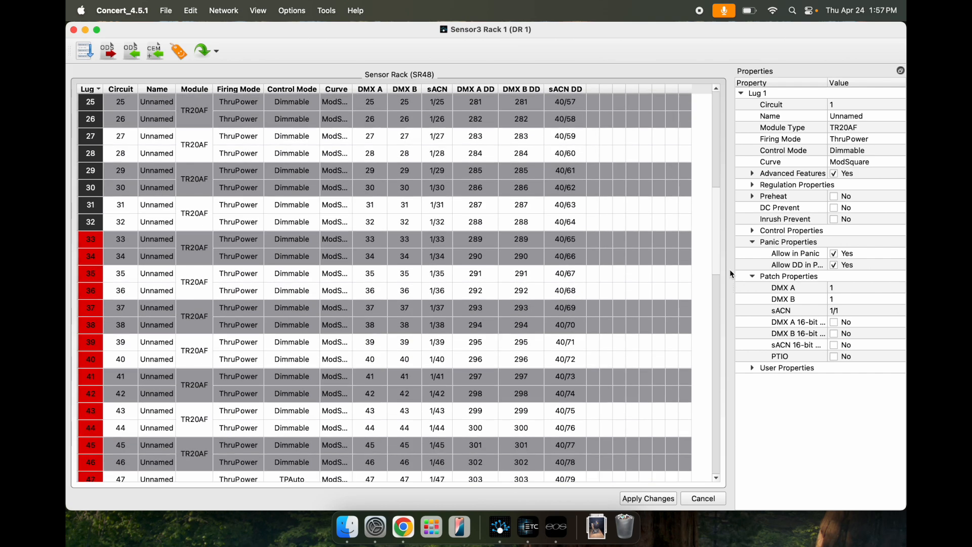
pyautogui.scroll(8, 716, 230)
pyautogui.scroll(-6, 701, 256)
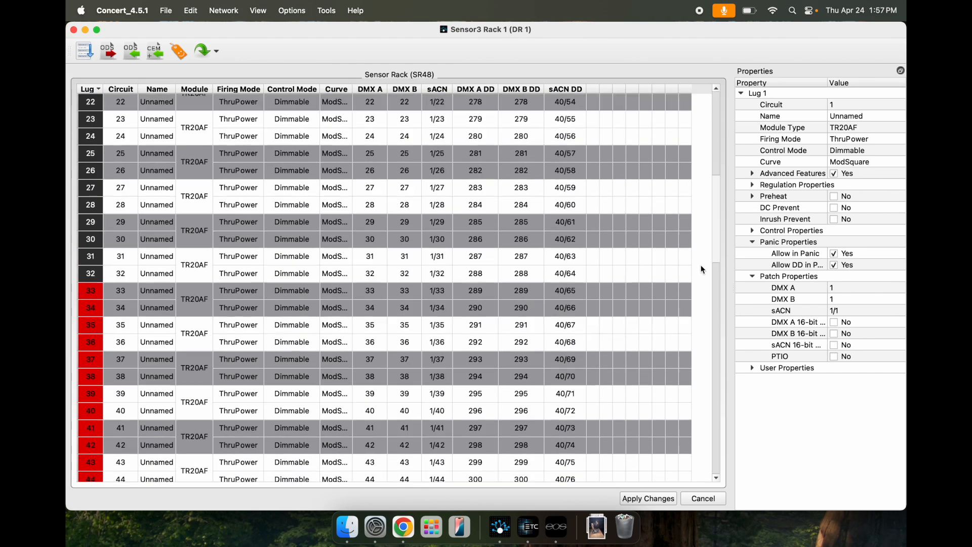
pyautogui.scroll(-18, 702, 261)
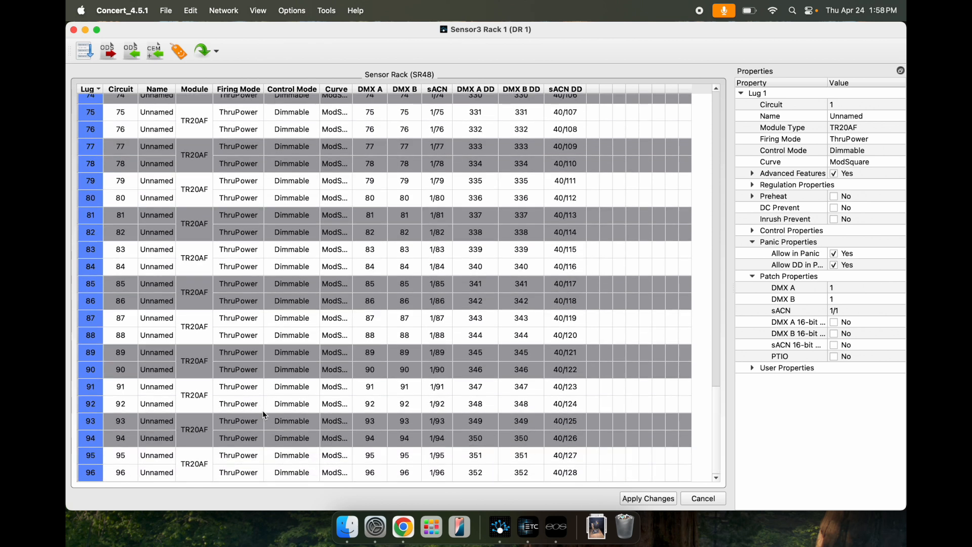
pyautogui.click(307, 460)
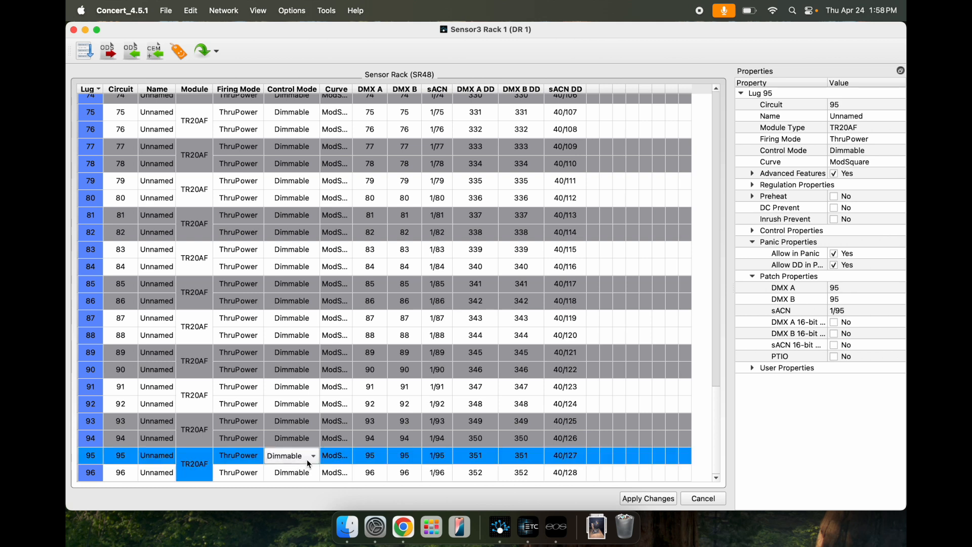
pyautogui.click(305, 459)
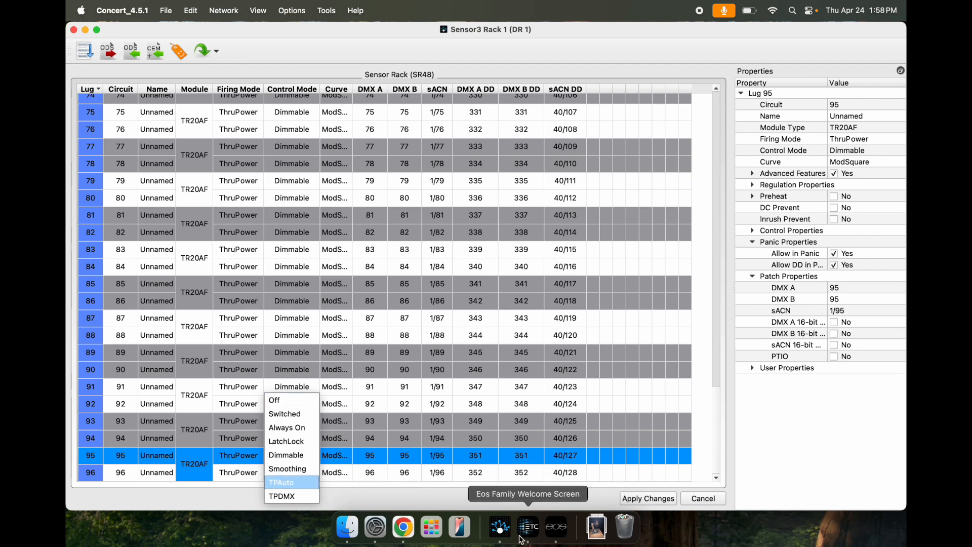
# Step: Switch to Eos and leave the patch for the live channel display
pyautogui.click(556, 527)
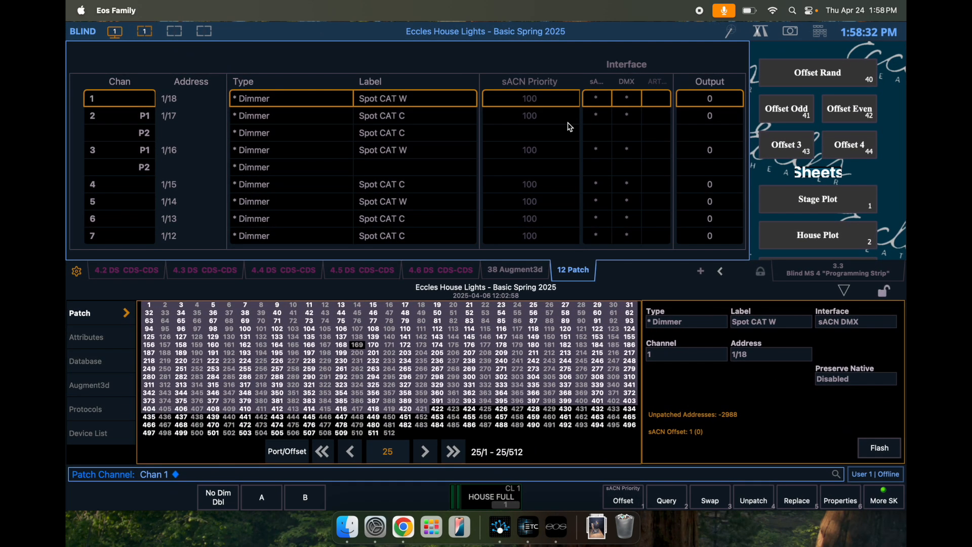
pyautogui.click(80, 17)
pyautogui.click(80, 33)
pyautogui.click(79, 32)
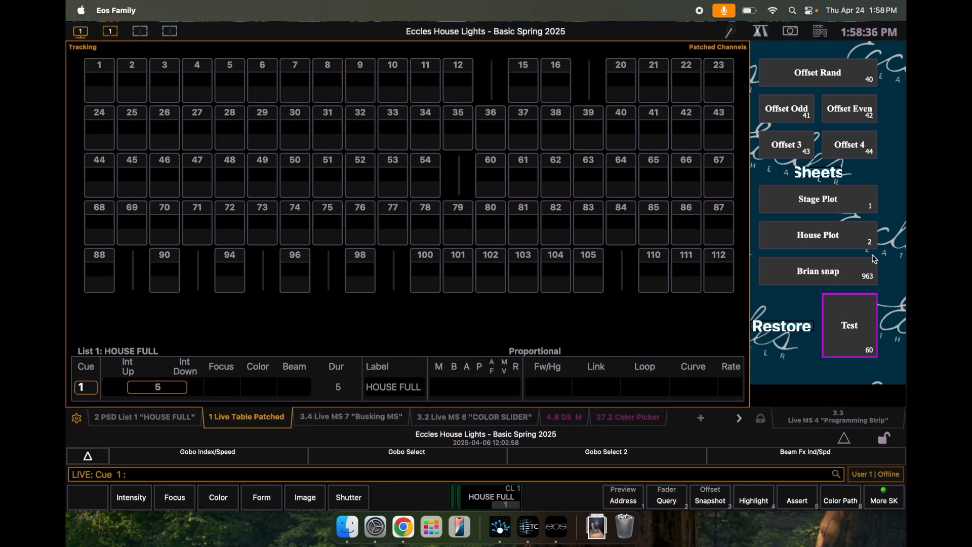
# Step: Run the House Lx Startup ON macro and display the parked channels and addresses
pyautogui.click(729, 32)
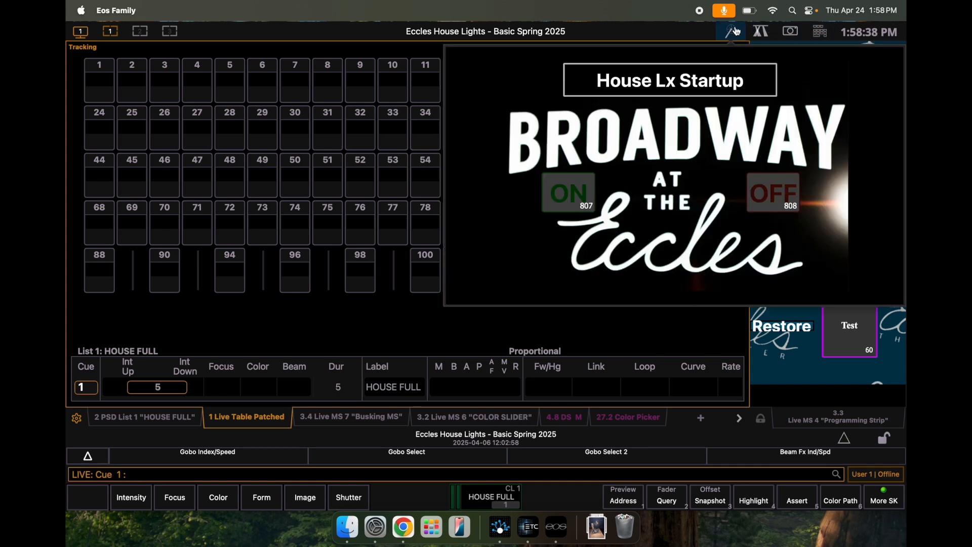
pyautogui.click(581, 198)
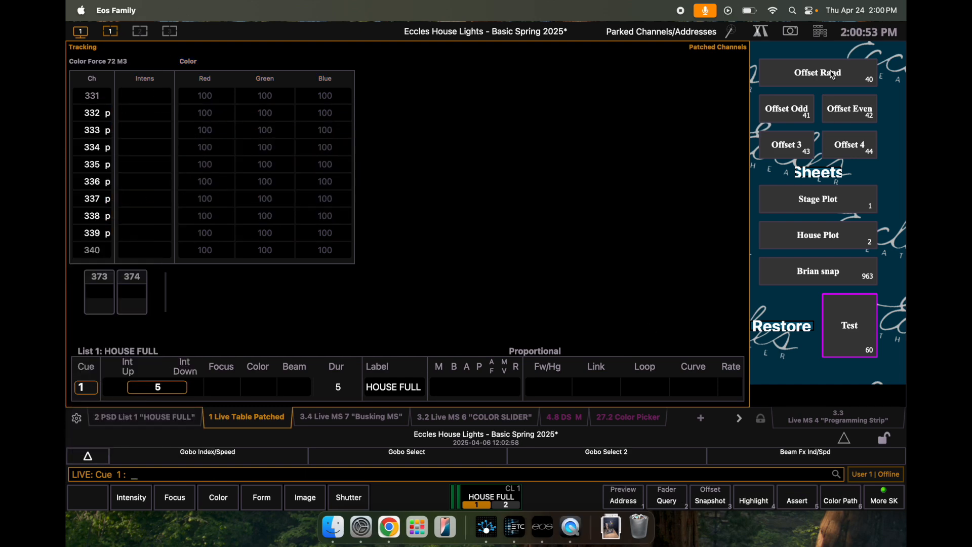
pyautogui.click(820, 32)
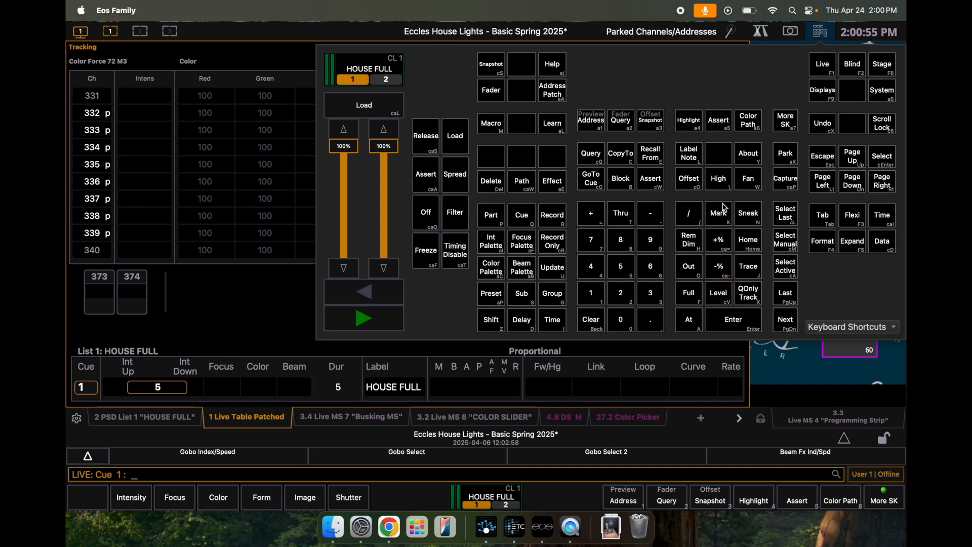
pyautogui.doubleClick(786, 154)
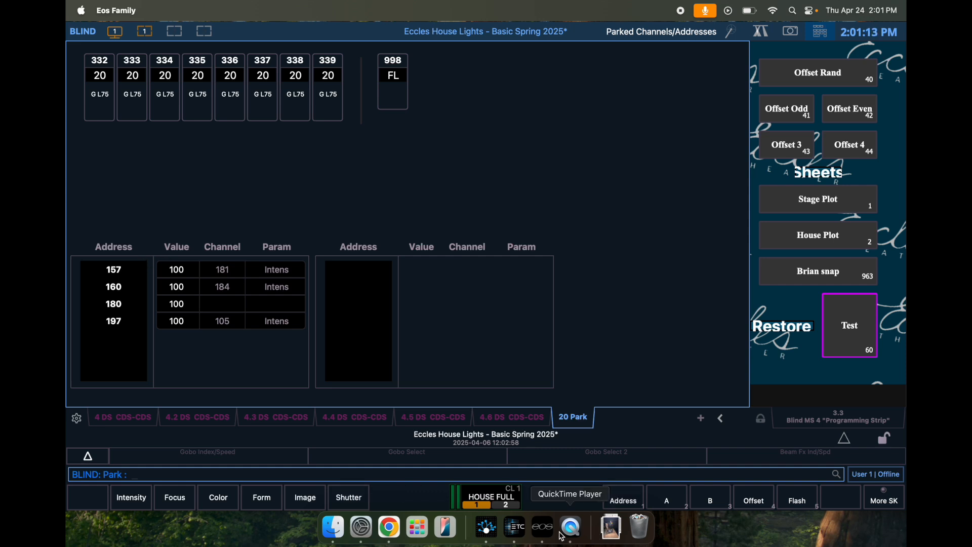
# Step: Return to Concert, set the control mode of lug 95 in the DR 1 rack to Switched and apply the changes
pyautogui.click(486, 527)
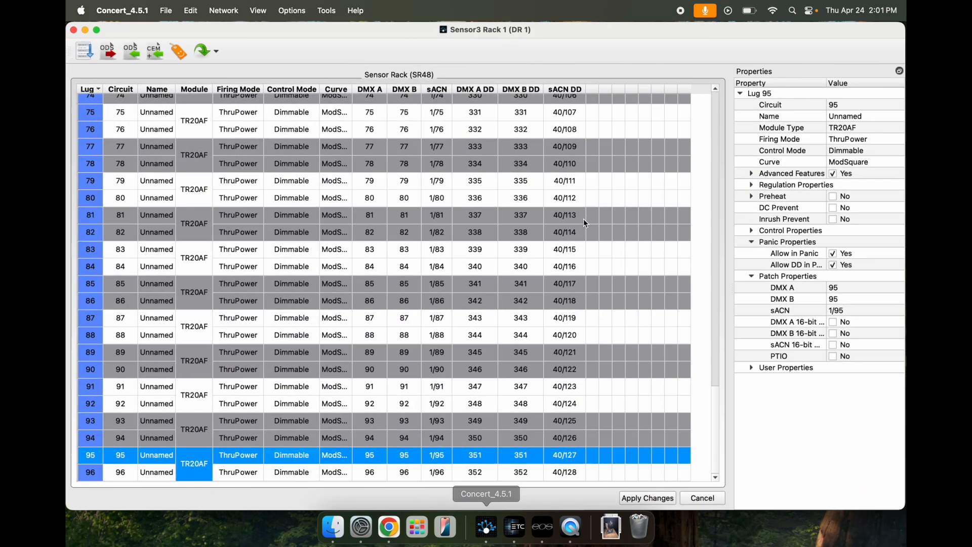
pyautogui.click(302, 457)
pyautogui.click(302, 413)
pyautogui.click(306, 462)
pyautogui.click(306, 435)
pyautogui.click(304, 461)
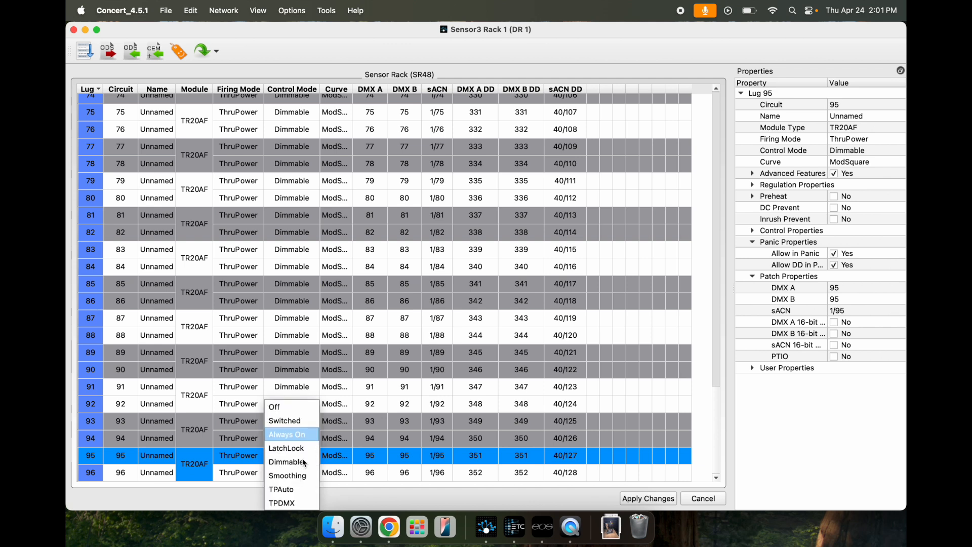
pyautogui.click(299, 423)
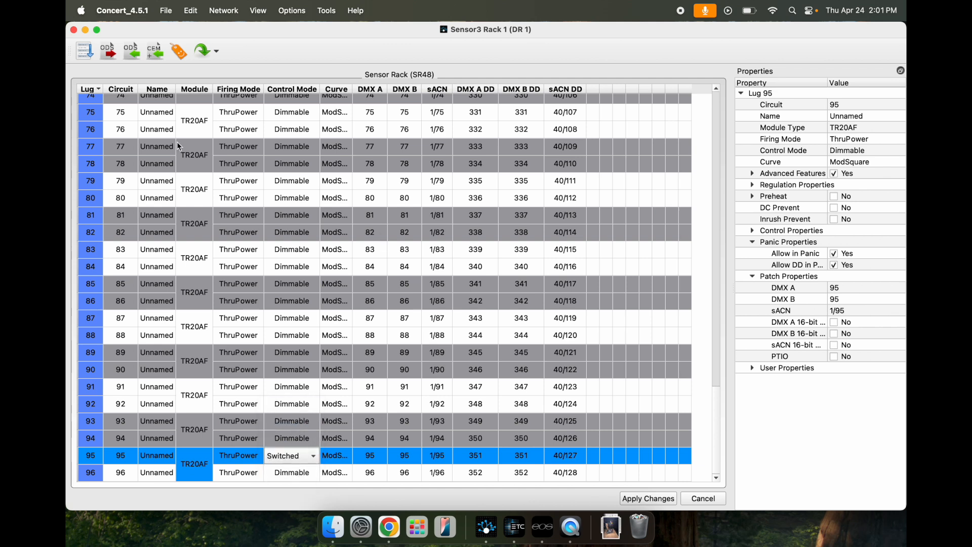
pyautogui.click(660, 499)
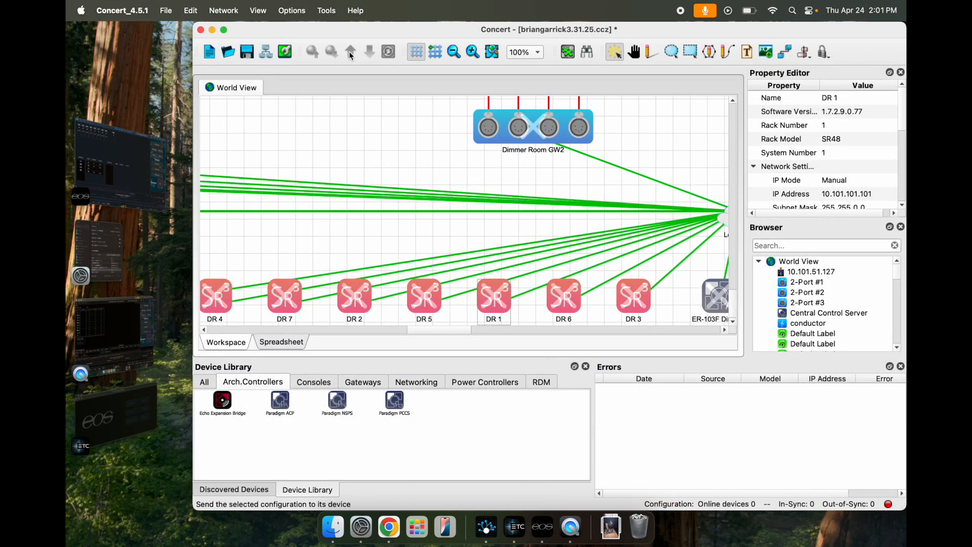
# Step: Switch to Eos, review the parked addresses and leave Blind for the live display
pyautogui.moveTo(501, 310)
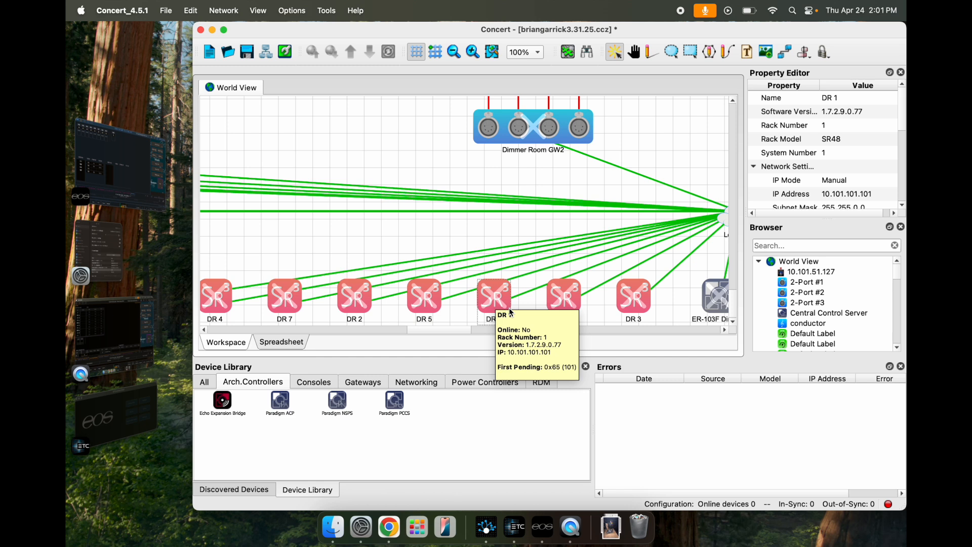
pyautogui.click(161, 127)
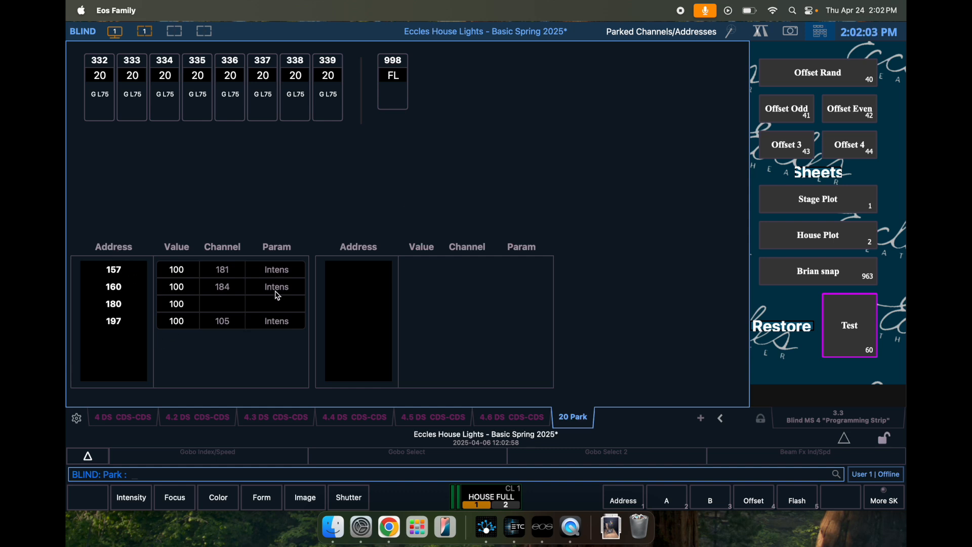
pyautogui.click(85, 37)
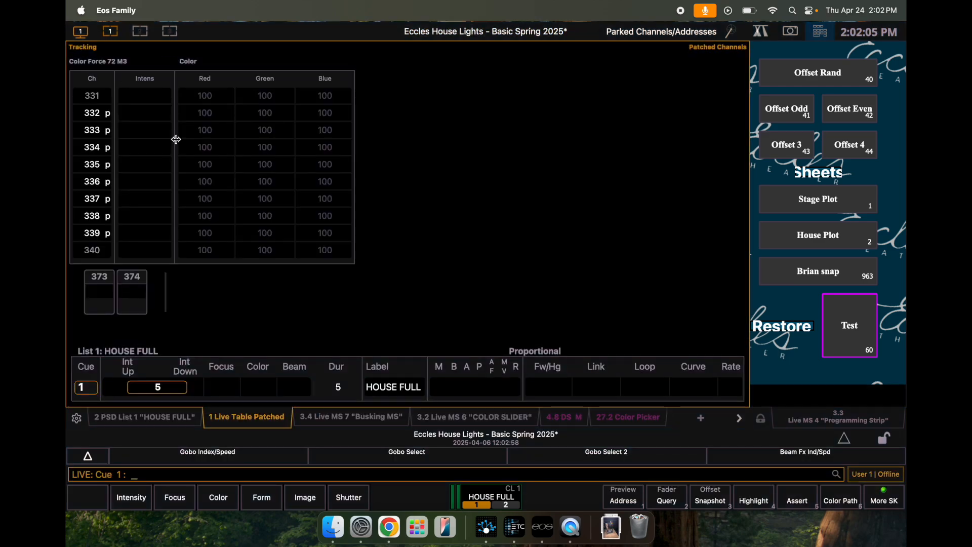
# Step: Return to Concert, review the control mode options of lug 95 in the DR 1 rack, keep Switched and apply the changes
pyautogui.moveTo(66, 231)
pyautogui.click(148, 167)
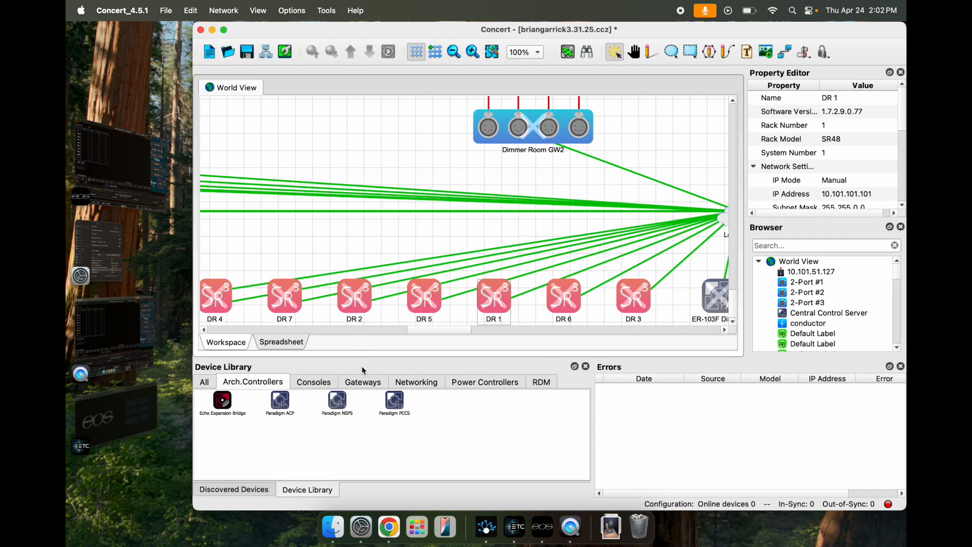
pyautogui.doubleClick(500, 305)
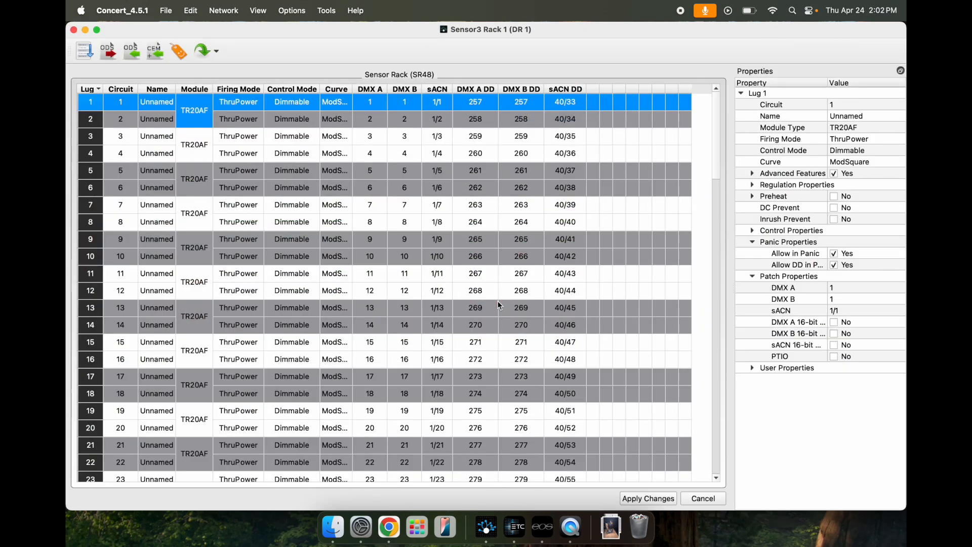
pyautogui.scroll(-15, 367, 374)
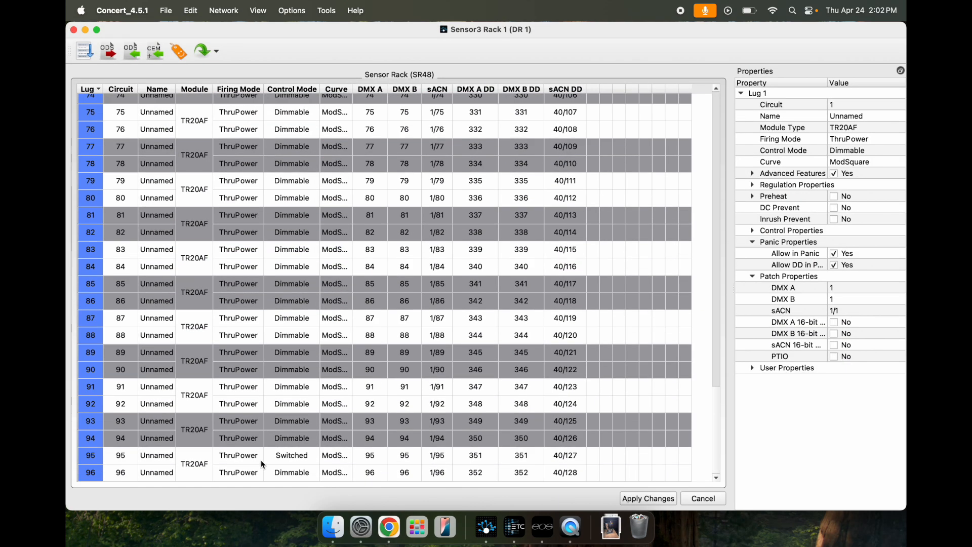
pyautogui.doubleClick(280, 462)
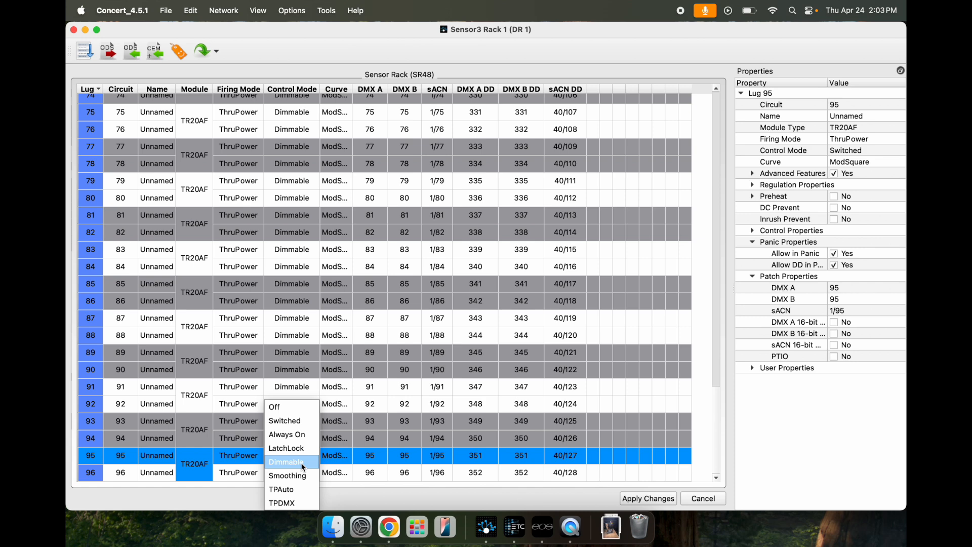
pyautogui.click(335, 488)
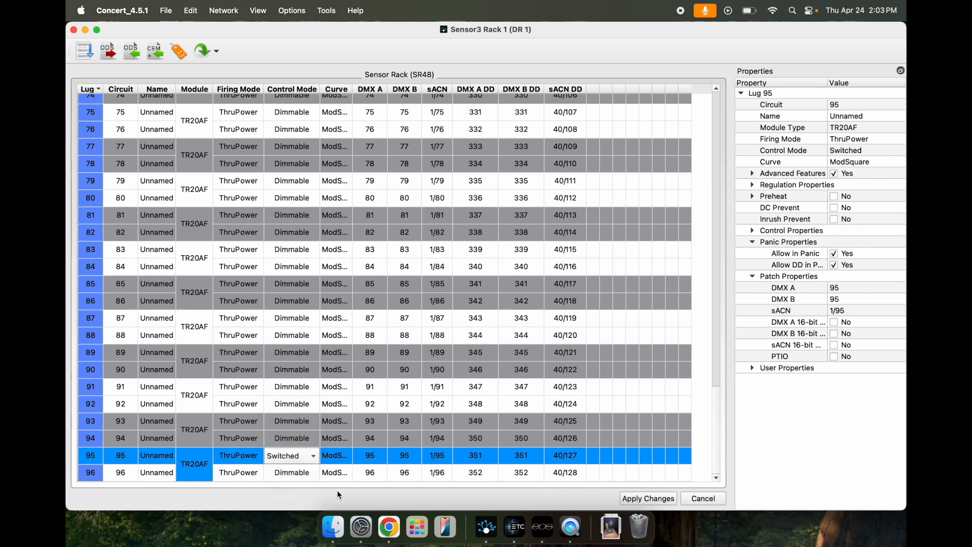
pyautogui.click(648, 498)
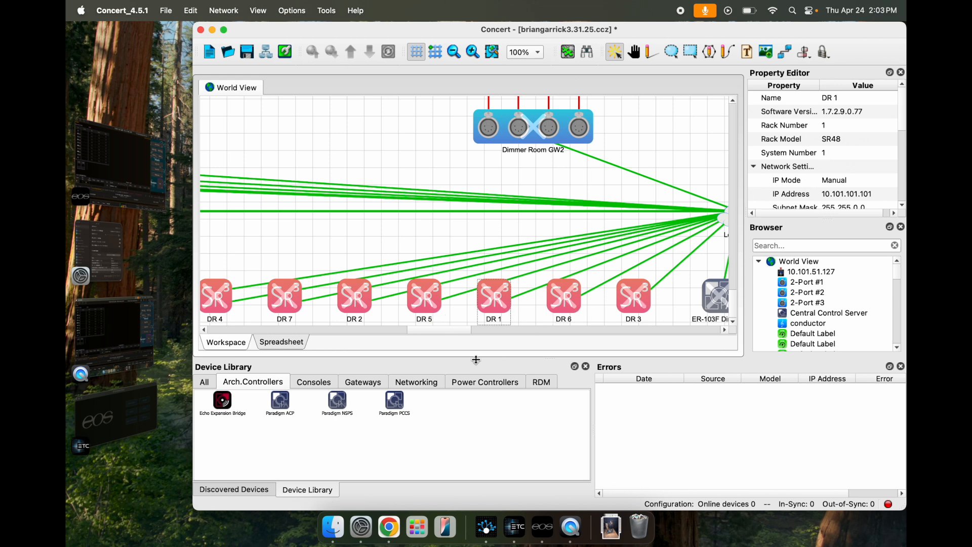
# Step: Locate the DH-RPU console in the World View and examine its device details
pyautogui.moveTo(452, 333); pyautogui.dragTo(529, 330)
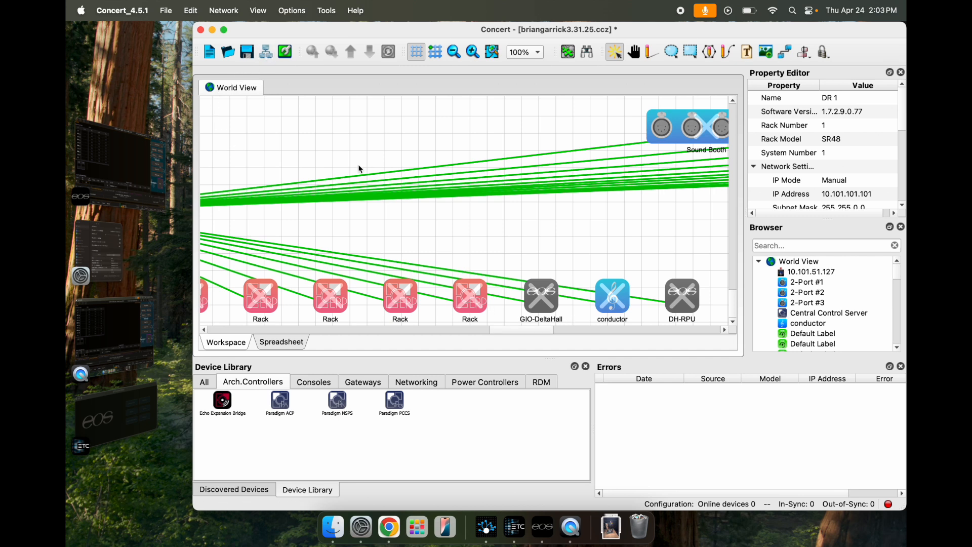
pyautogui.moveTo(681, 316)
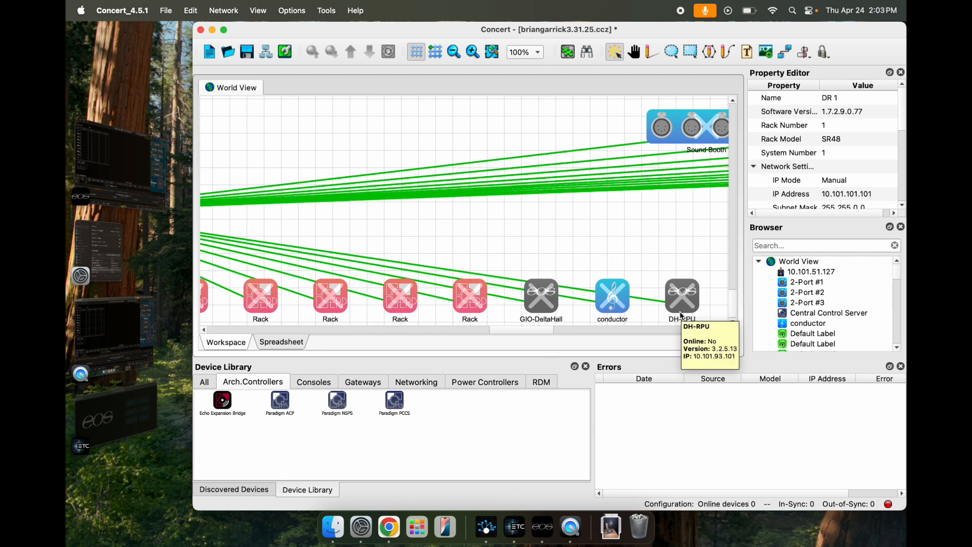